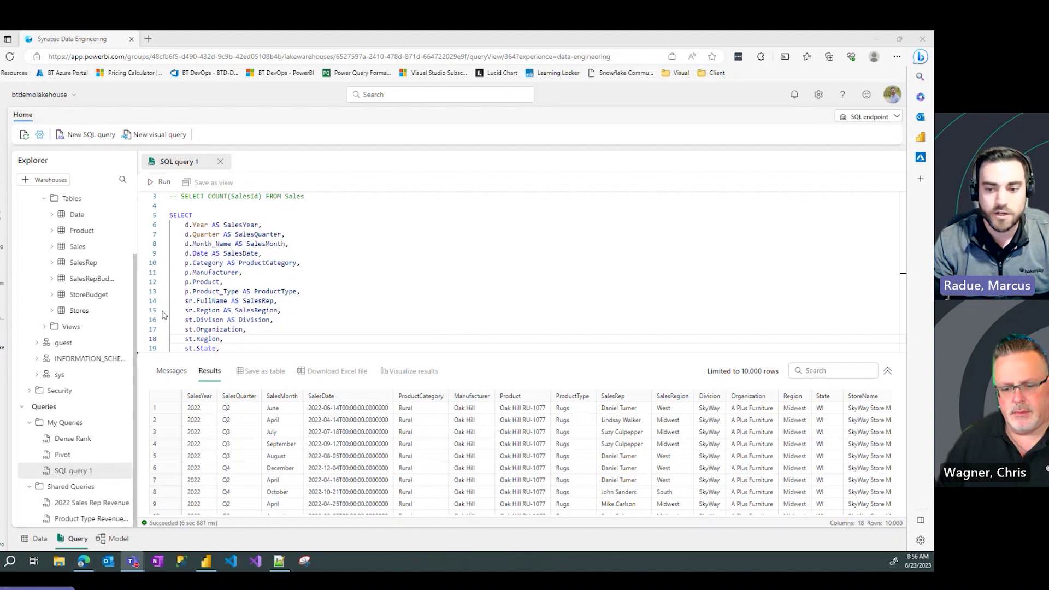
Step: Select the query from SELECT through the last JOIN and enlarge the results grid to show more rows
scroll(309, 314, "down", 5)
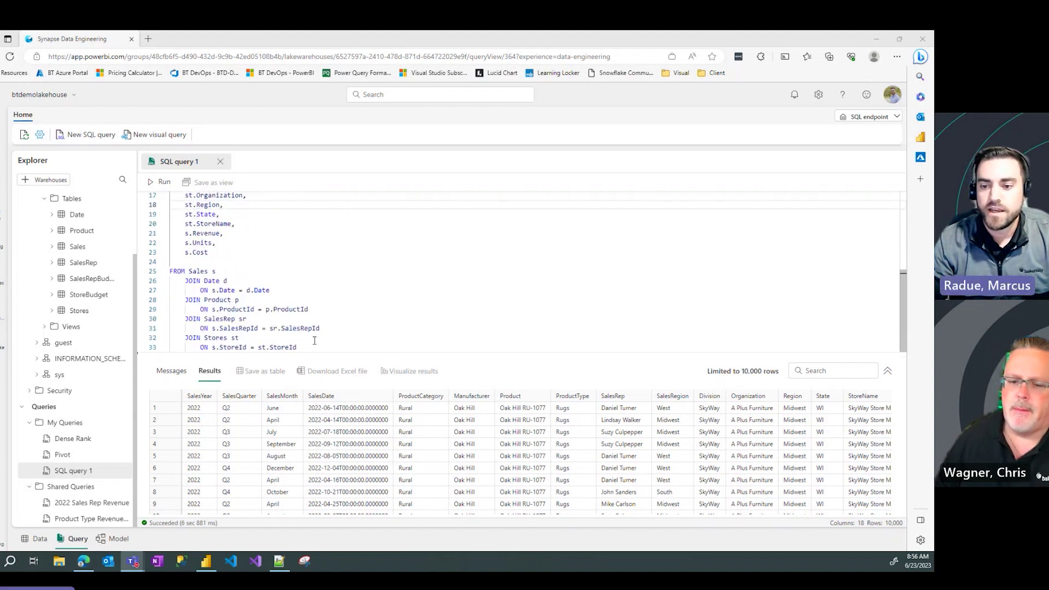
left_click_drag(297, 348, 170, 234)
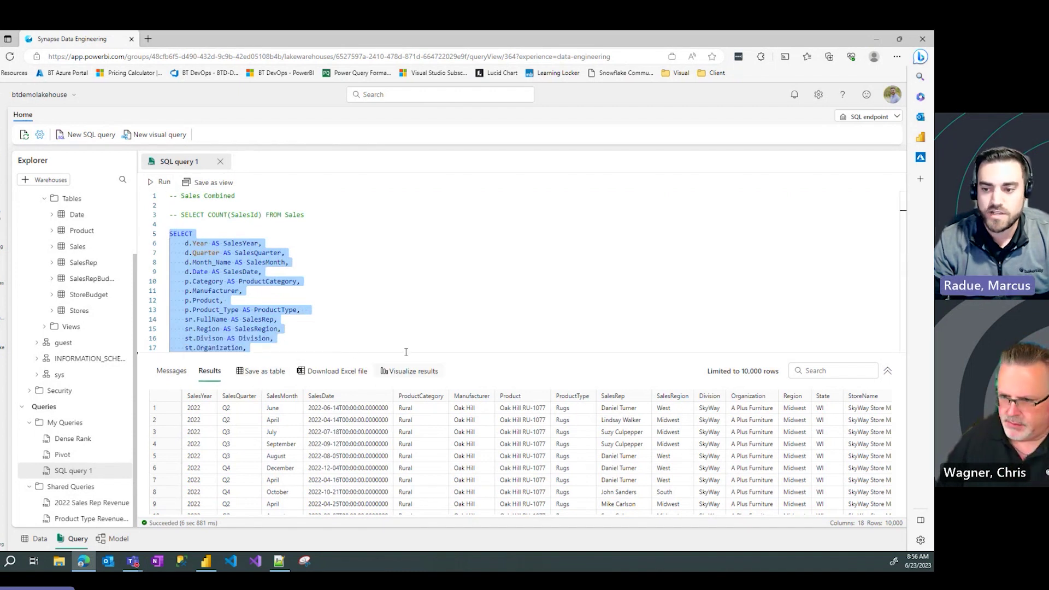
scroll(382, 341, "down", 3)
scroll(253, 334, "down", 3)
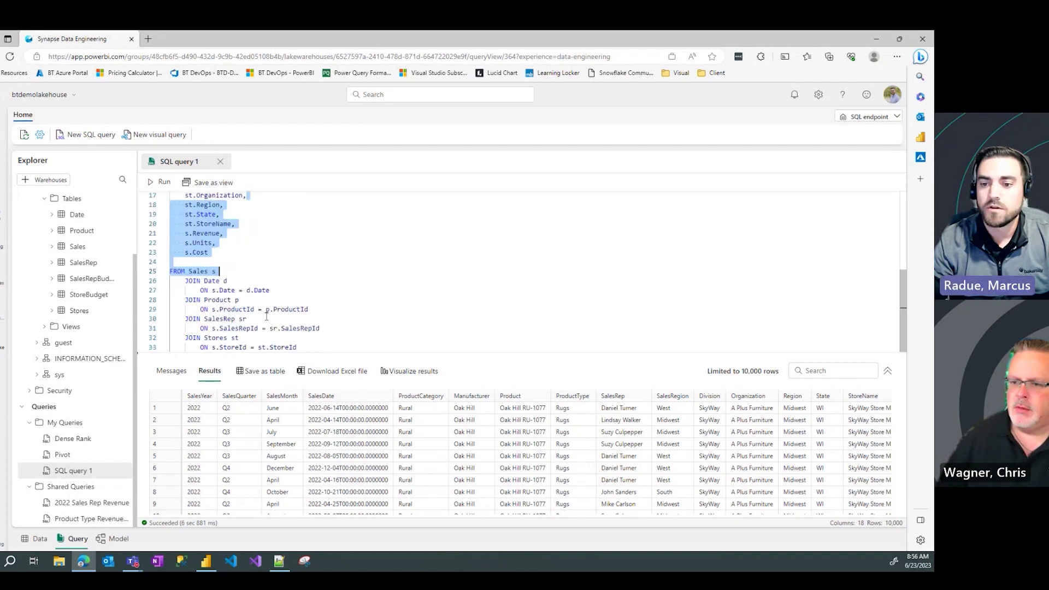
left_click_drag(306, 347, 244, 338)
left_click_drag(202, 229, 171, 234)
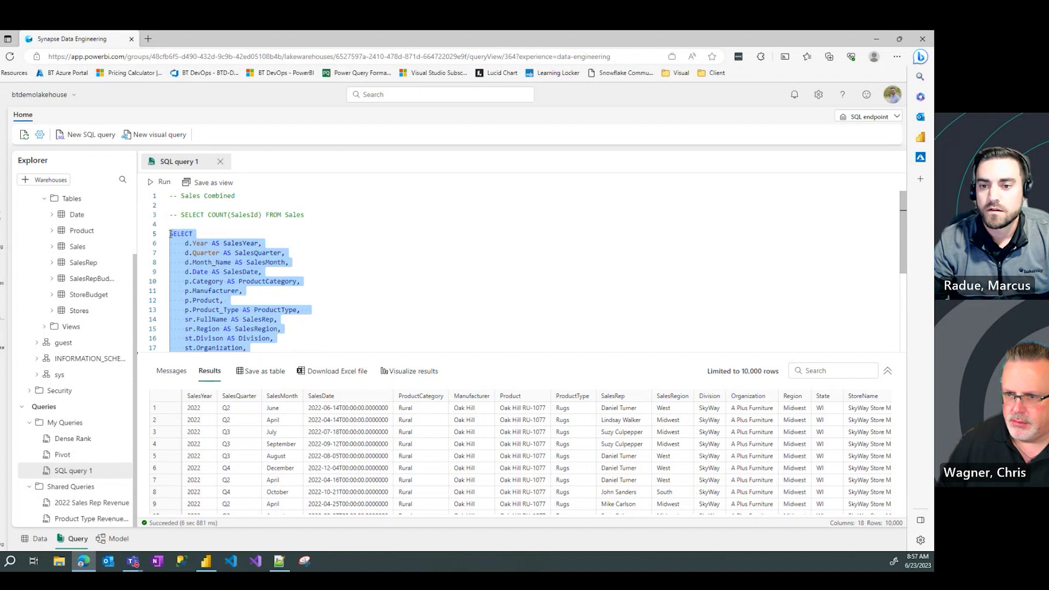
left_click_drag(452, 354, 459, 289)
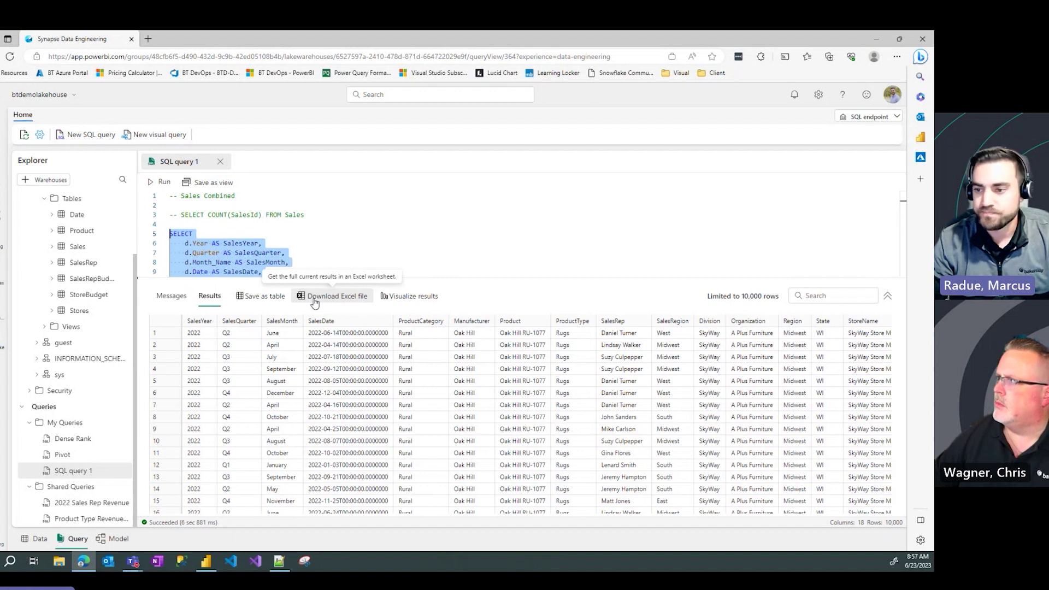
Step: Visualize the SELECT statement's results, confirming to open an empty report canvas
left_click(411, 298)
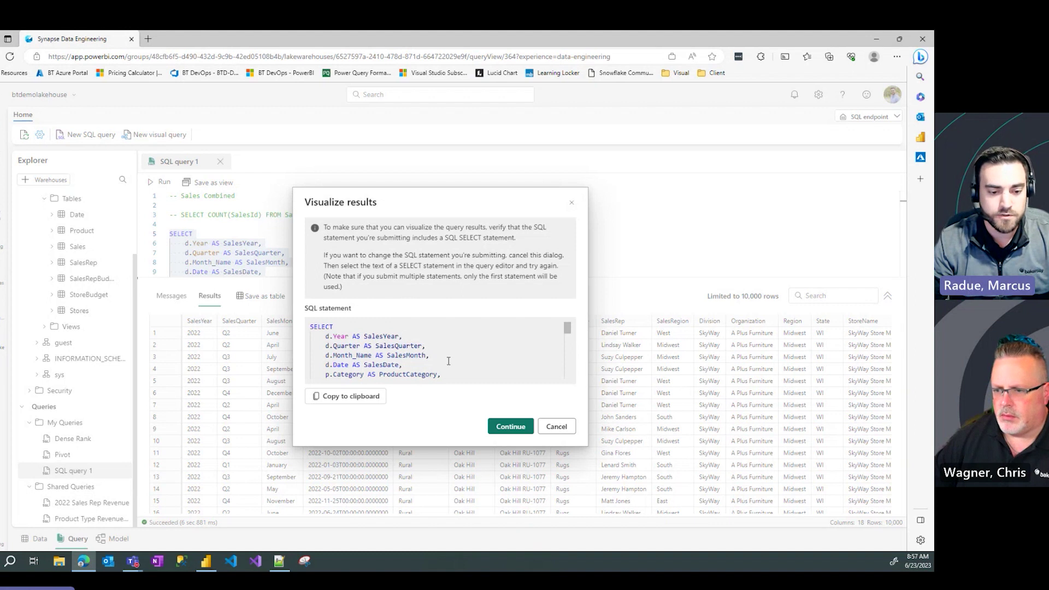
left_click(505, 430)
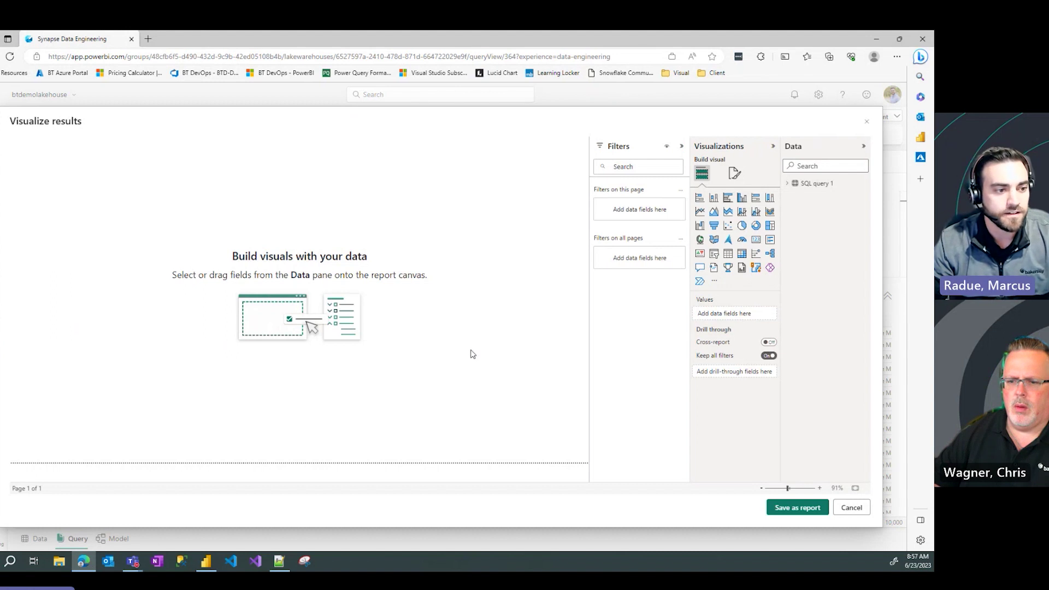
Step: Expand SQL query 1 and build an enlarged table of Manufacturer with Sum of Revenue
left_click(787, 184)
left_click_drag(782, 235, 757, 235)
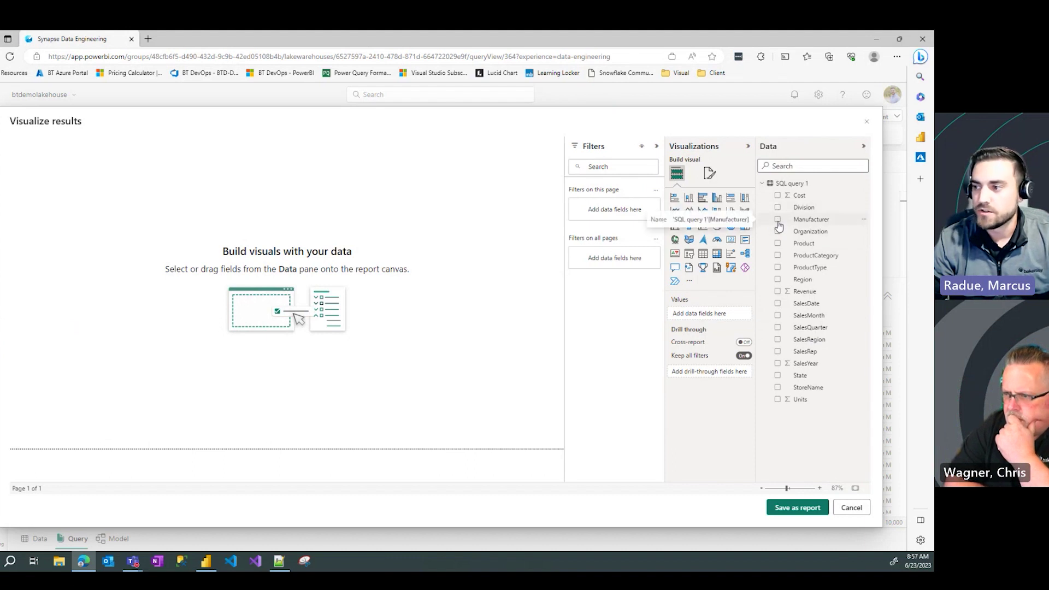
left_click(778, 221)
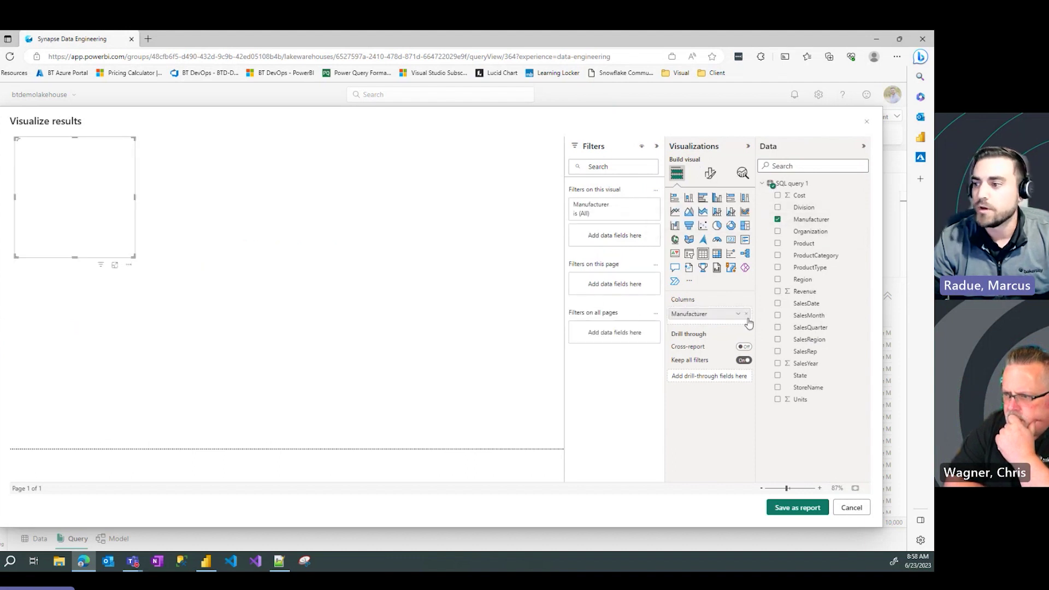
left_click(778, 291)
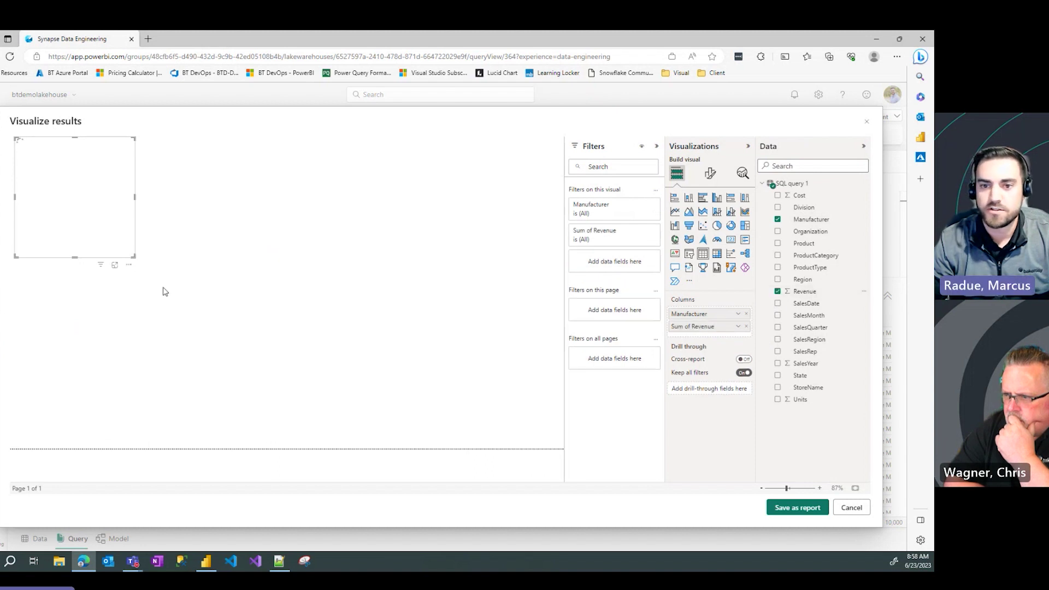
left_click_drag(134, 257, 282, 361)
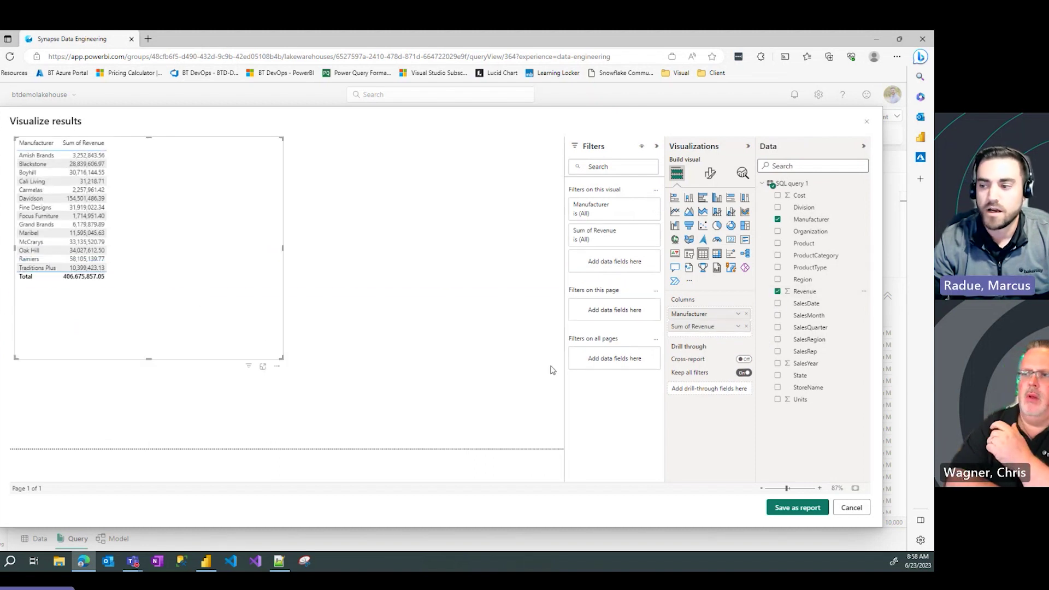
Step: Turn the table into a clustered bar chart with data labels switched on
left_click(716, 255)
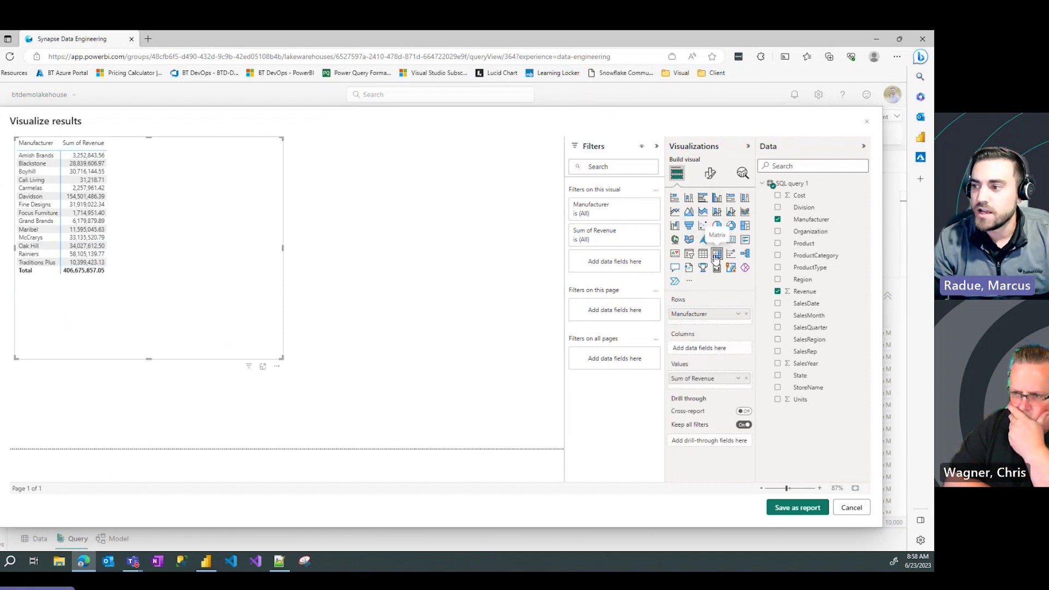
left_click(703, 199)
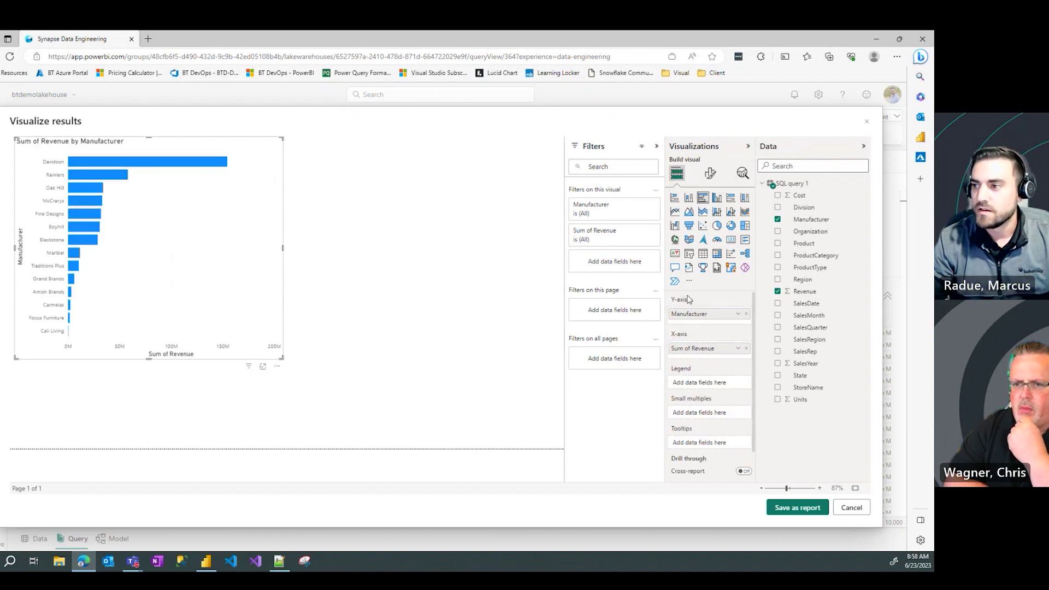
left_click(710, 174)
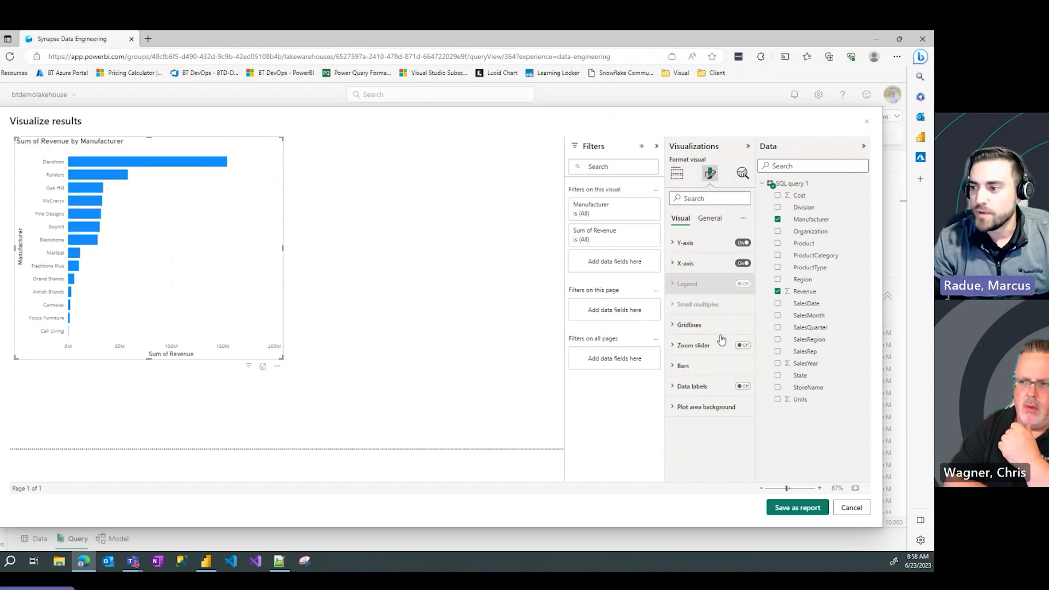
left_click(743, 386)
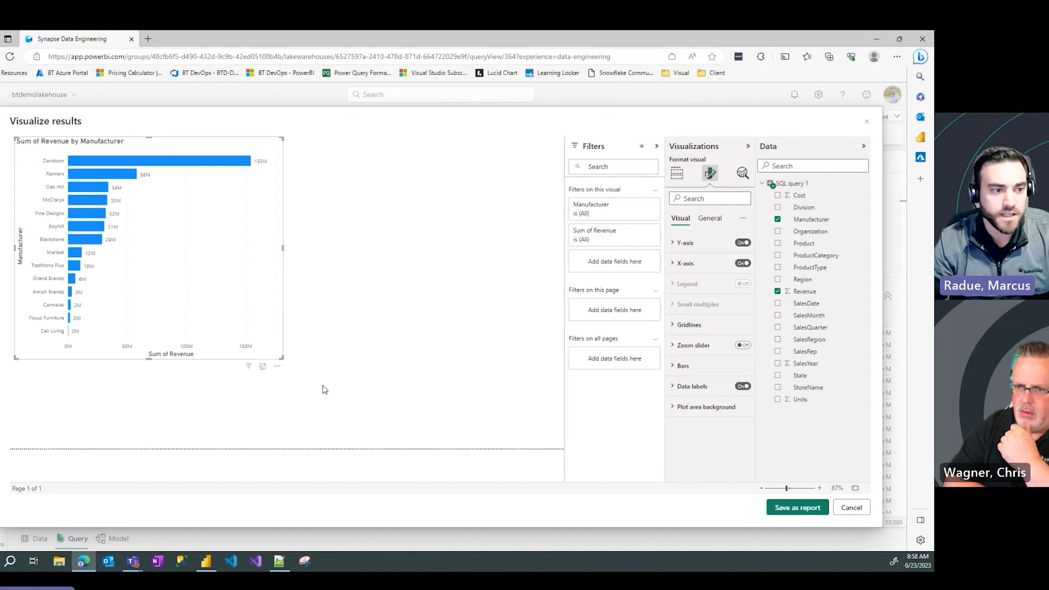
Step: Add a compact Revenue card showing 406.68M beside the bar chart
left_click(498, 257)
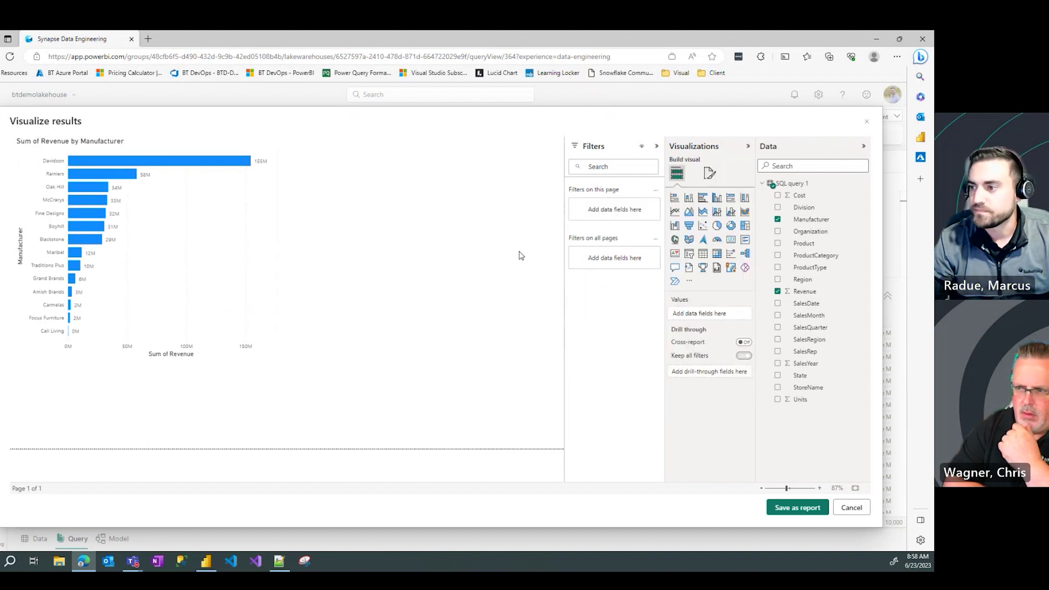
left_click_drag(800, 292, 471, 218)
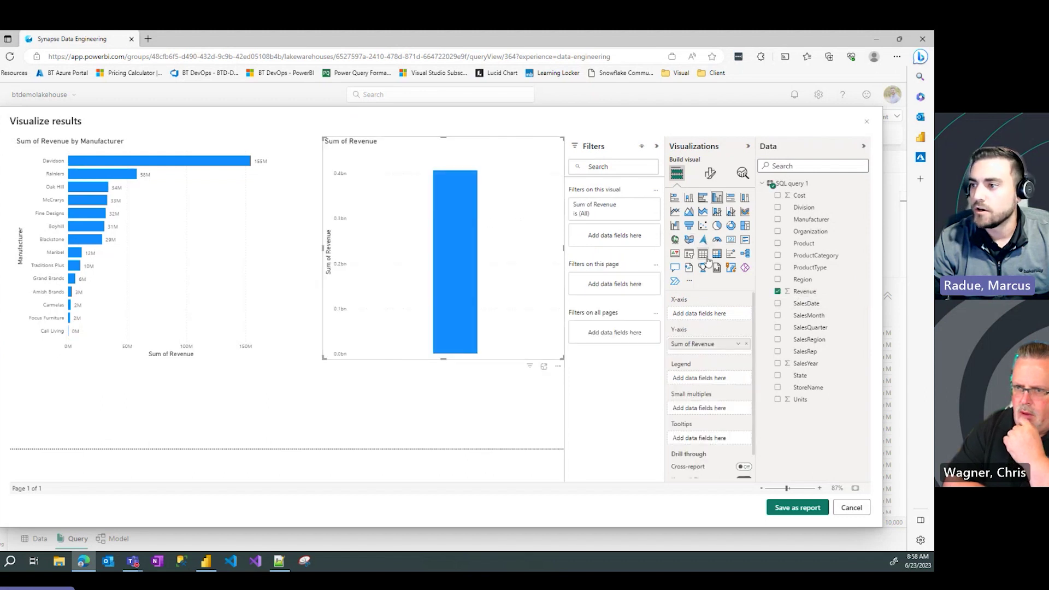
left_click(733, 241)
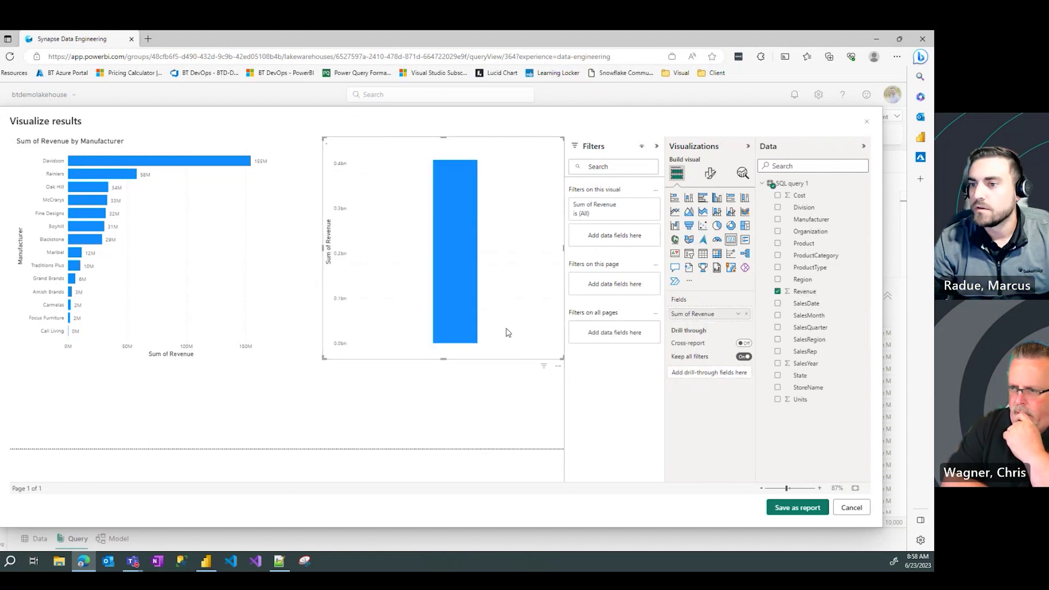
left_click_drag(564, 359, 511, 264)
left_click_drag(479, 210, 453, 188)
Step: Rename the card's Sum of Revenue field to 'Total Revenue'
double_click(680, 314)
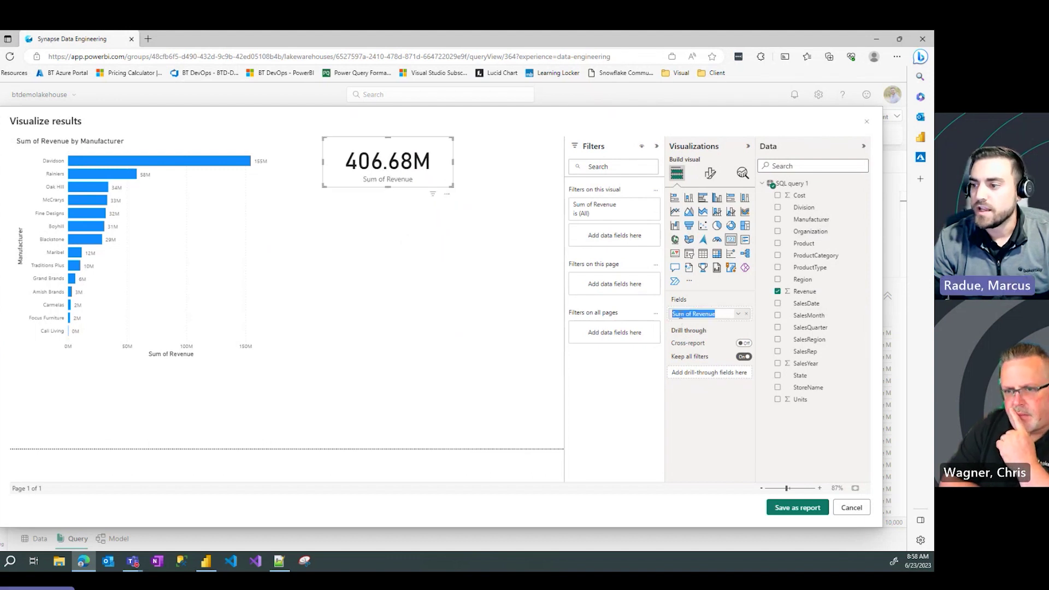
type("Total")
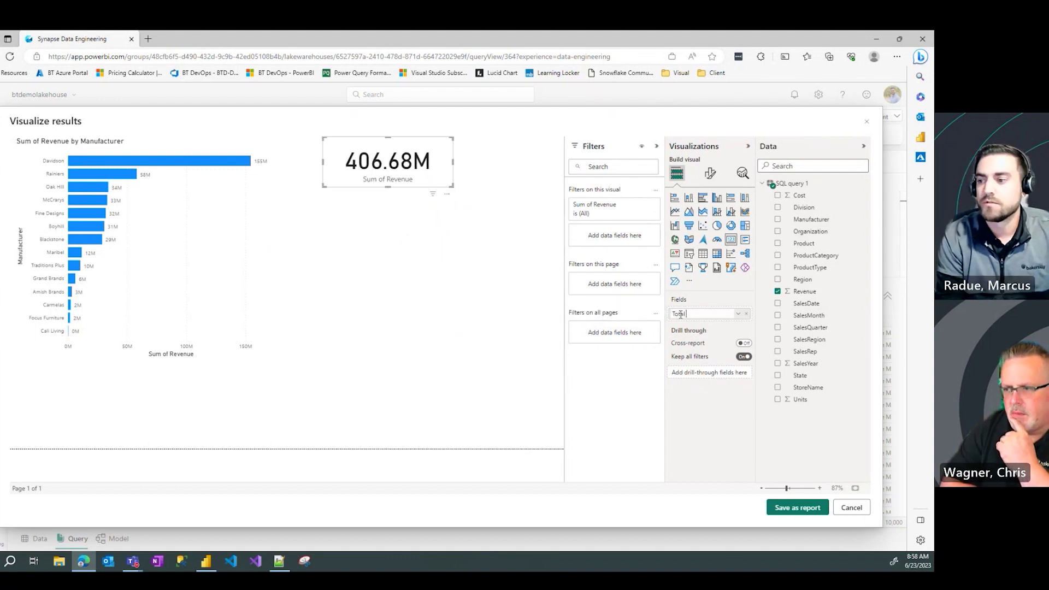
type(" Revenue")
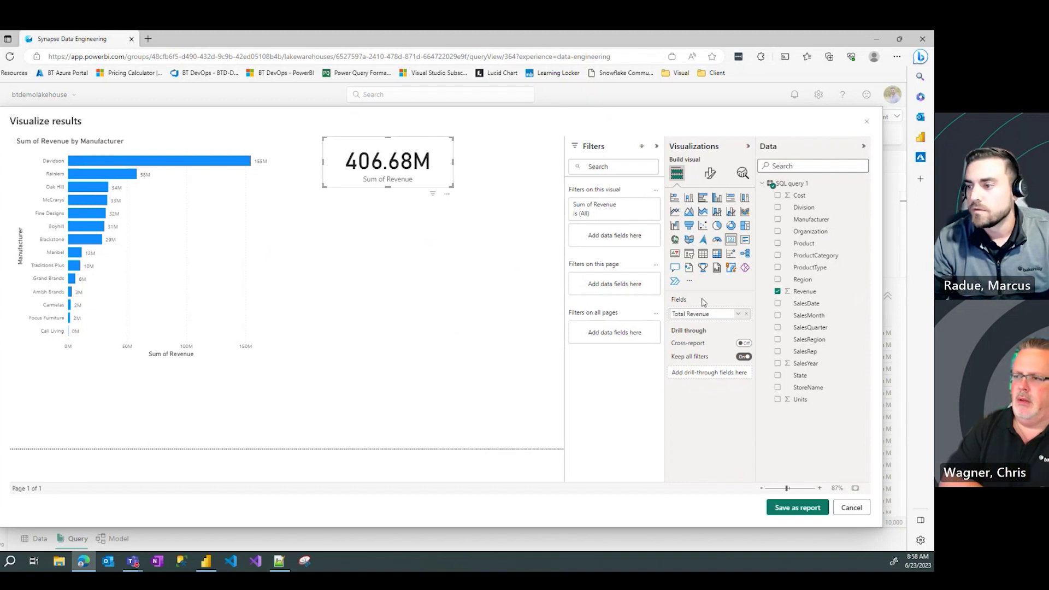
key("Return")
left_click(458, 229)
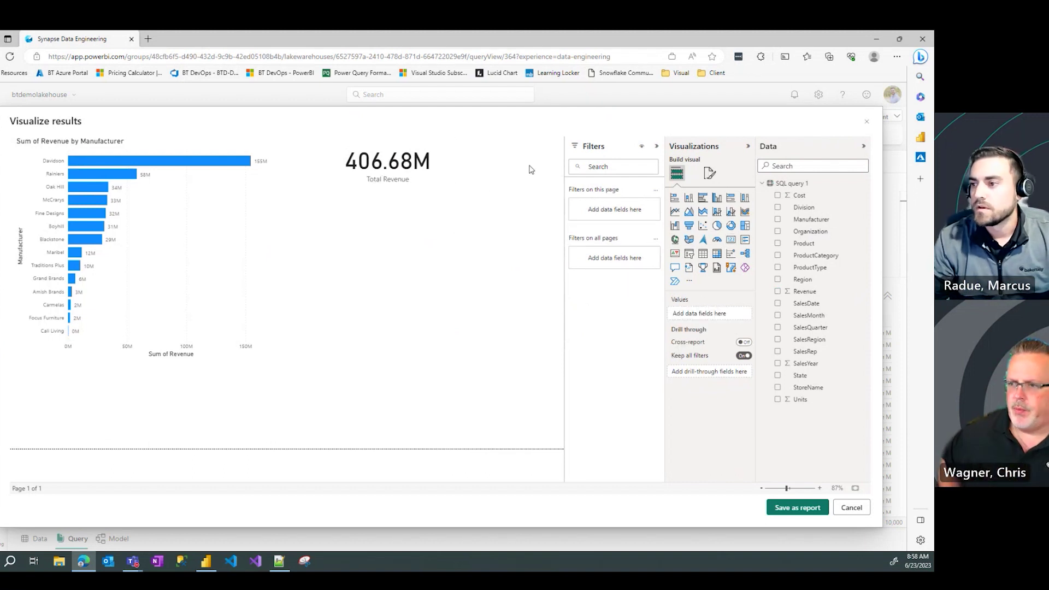
Step: Add a ProductType slicer beside the card, sized to list the product types
left_click(689, 254)
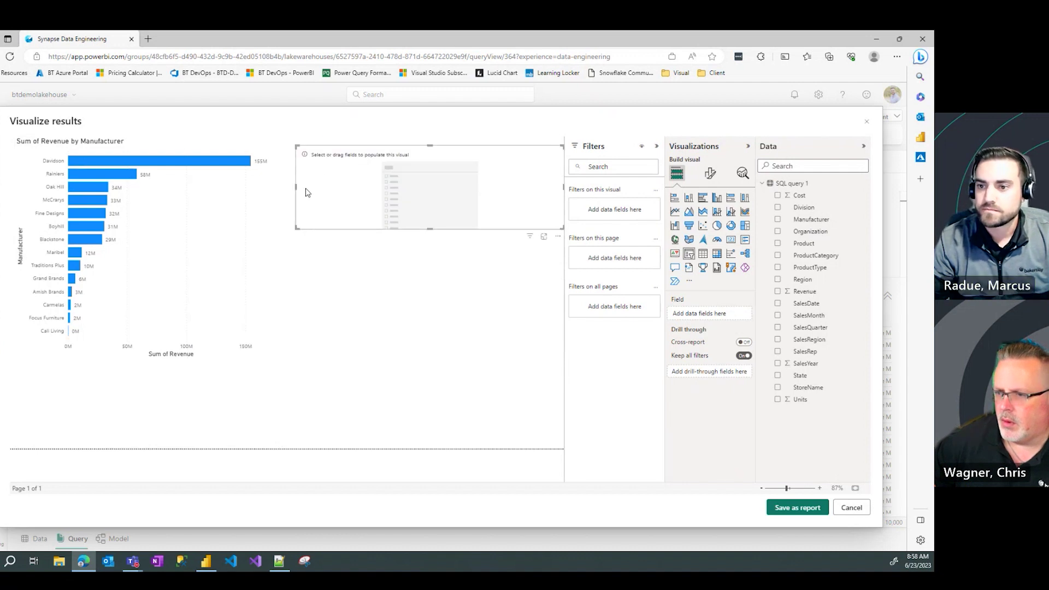
left_click_drag(296, 188, 451, 190)
left_click_drag(506, 229, 507, 178)
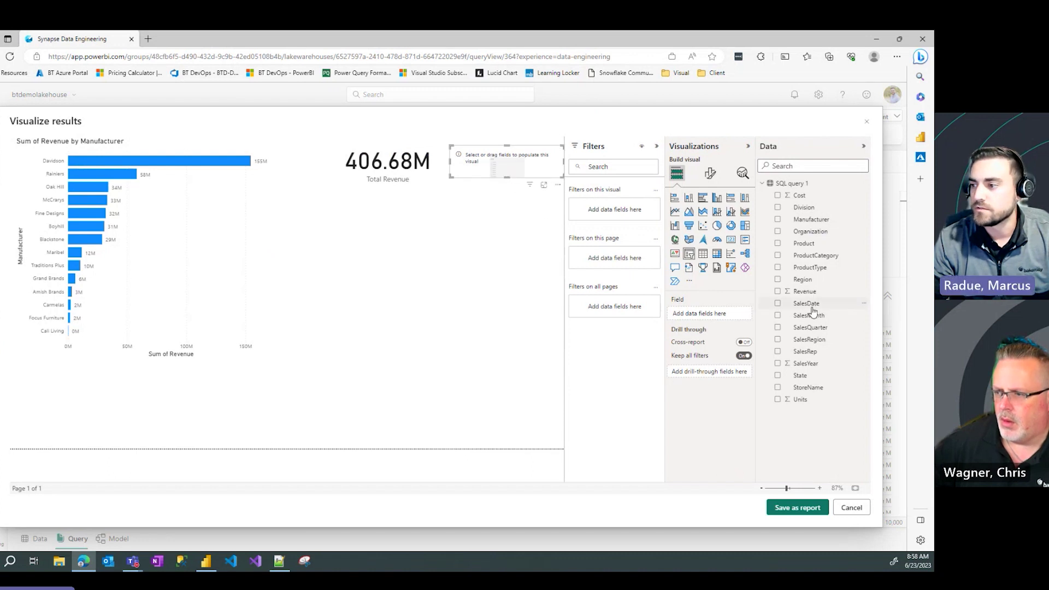
left_click(777, 268)
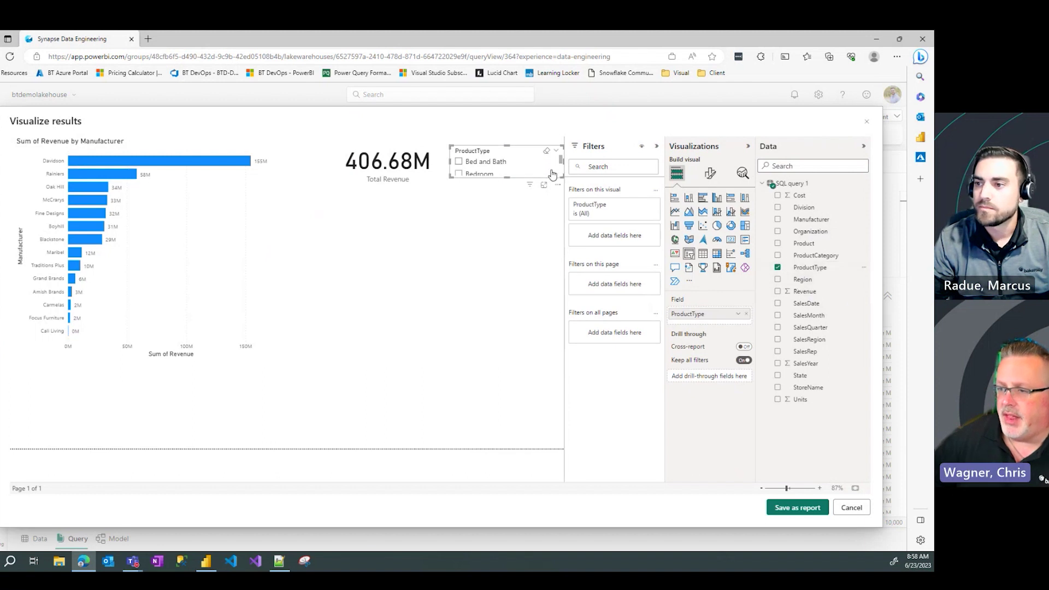
left_click_drag(508, 178, 514, 252)
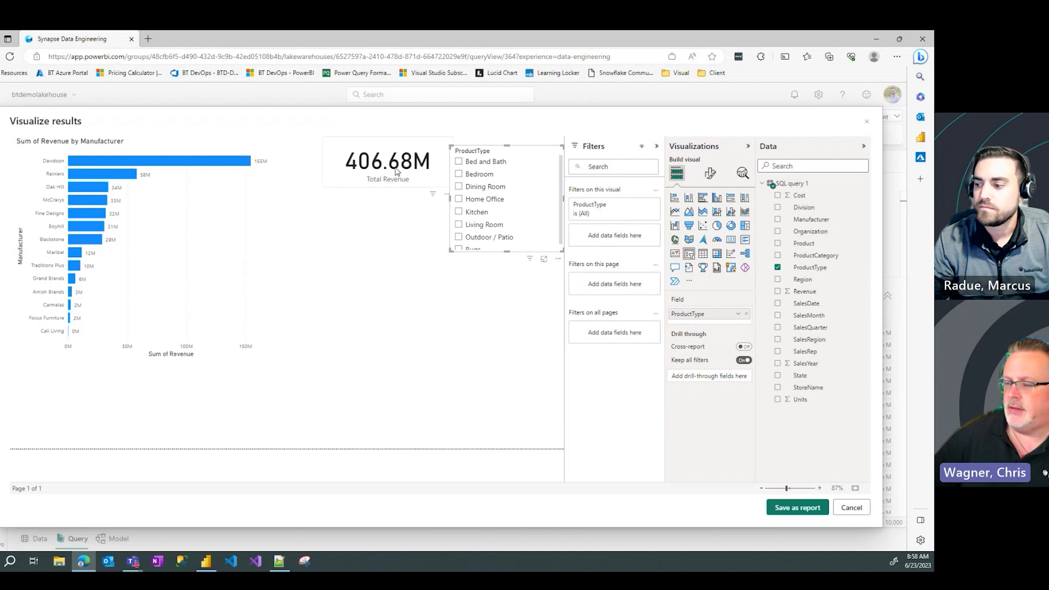
left_click(397, 173)
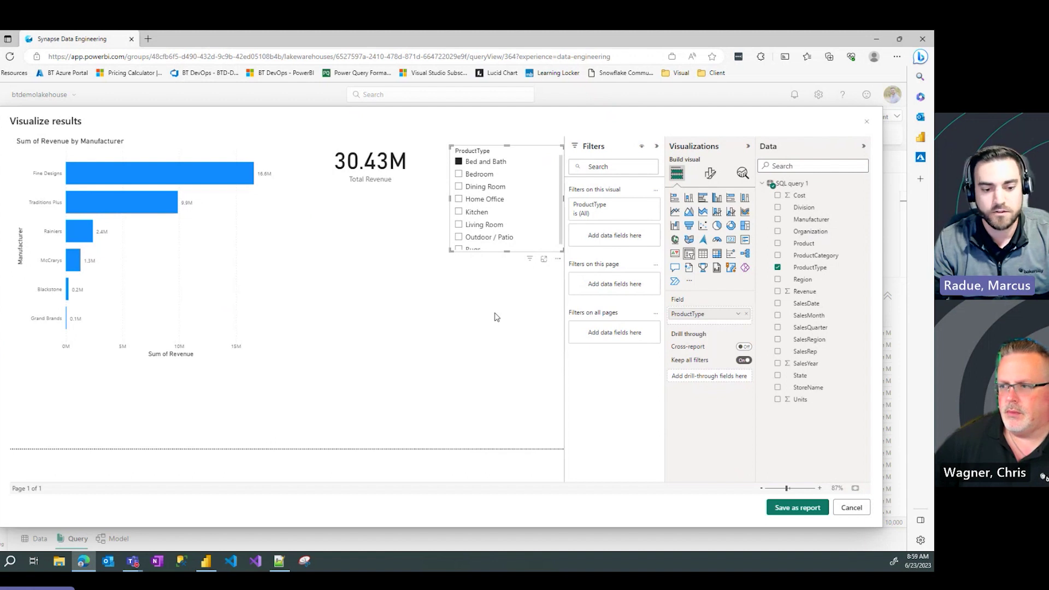
left_click(484, 360)
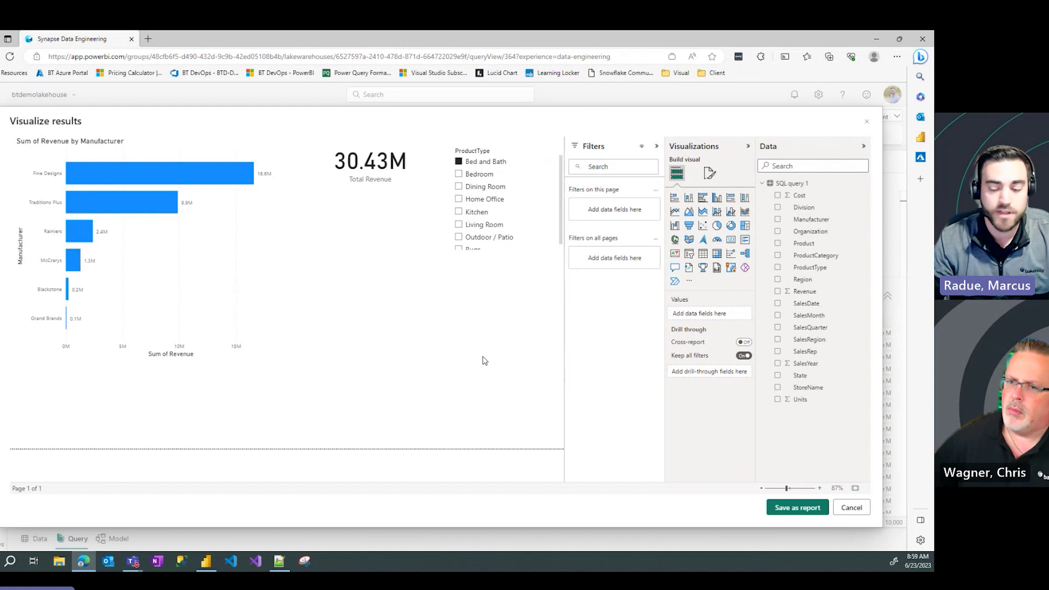
Step: Save the visualization as report 'Demo Sales Report' in ACDC Premium Sample Content
left_click(795, 513)
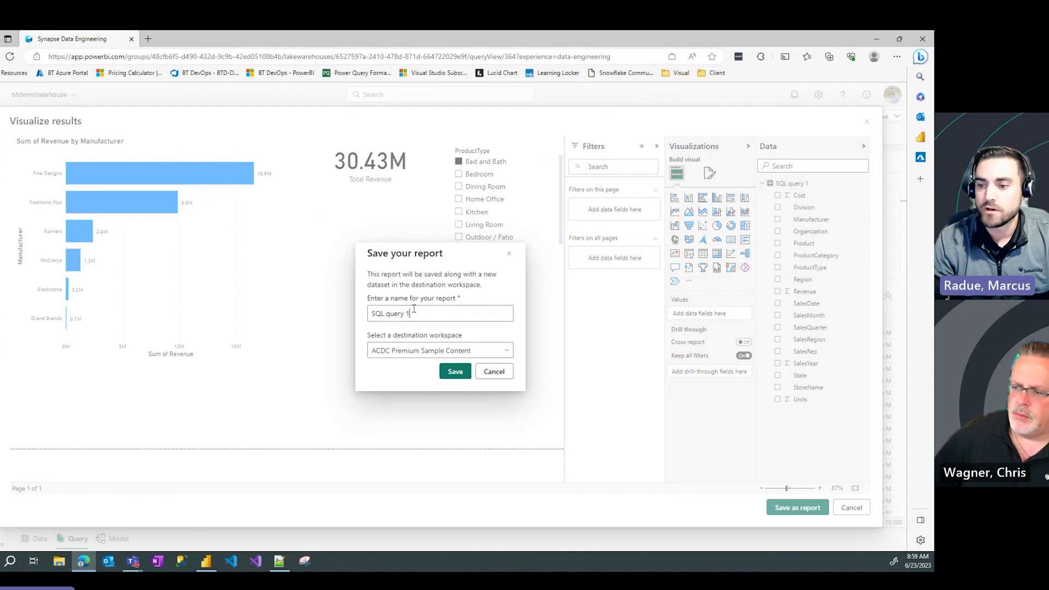
left_click_drag(413, 309, 361, 303)
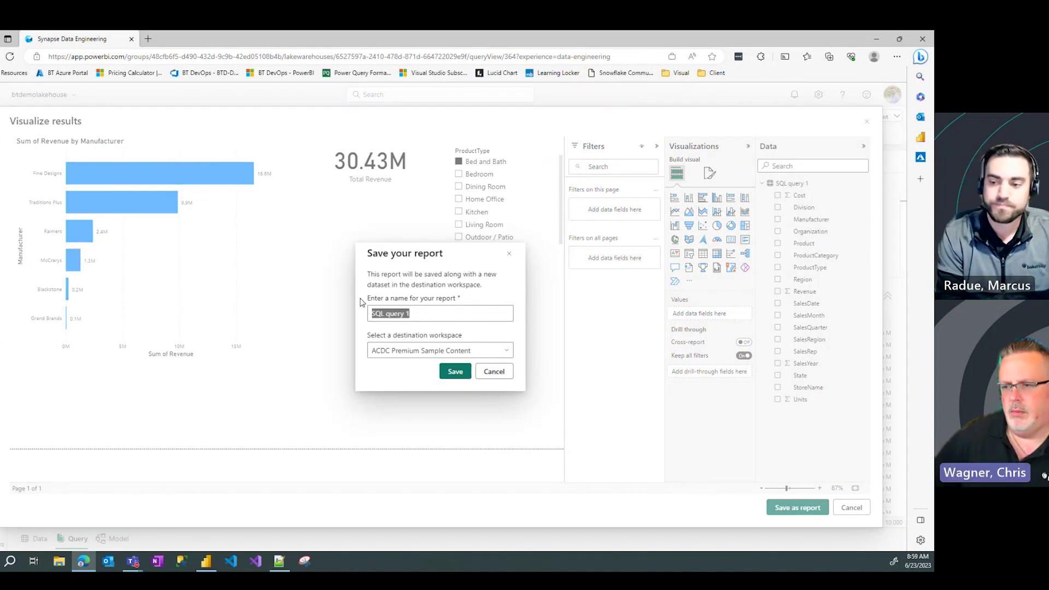
type("Demo")
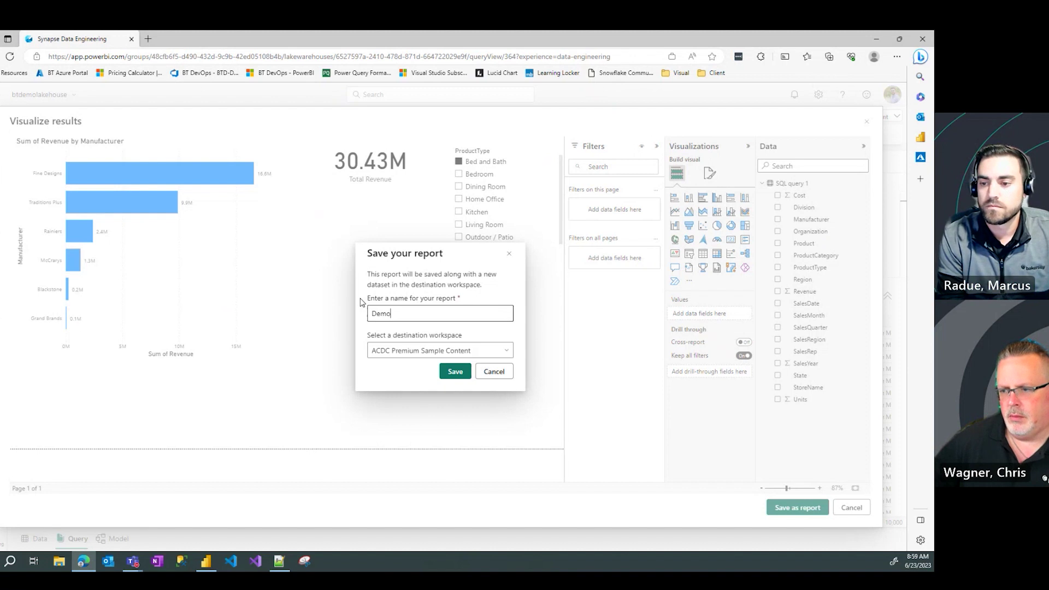
type(" Sales Report")
left_click(451, 355)
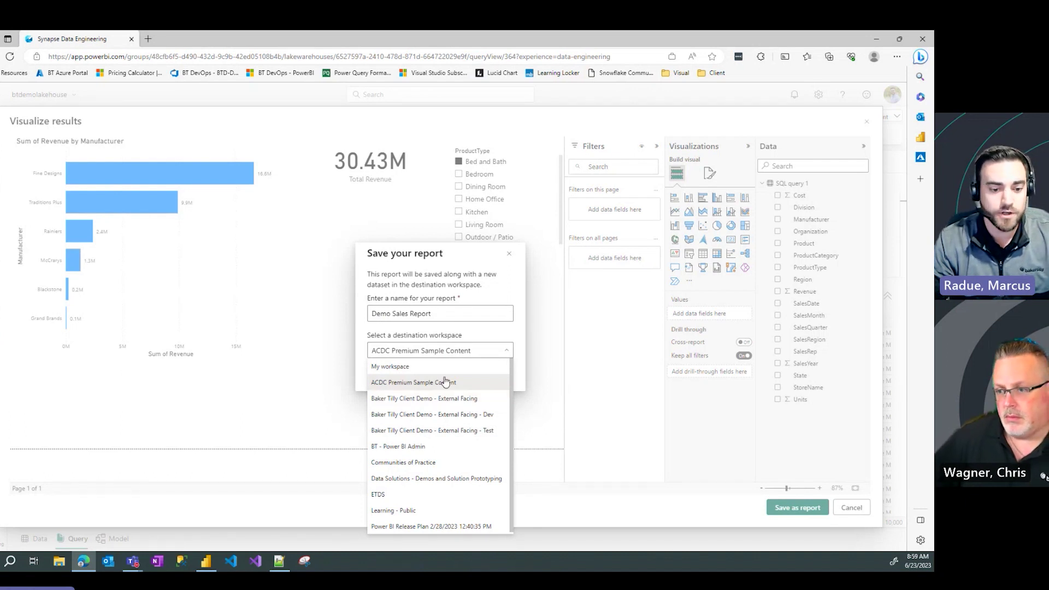
left_click(461, 353)
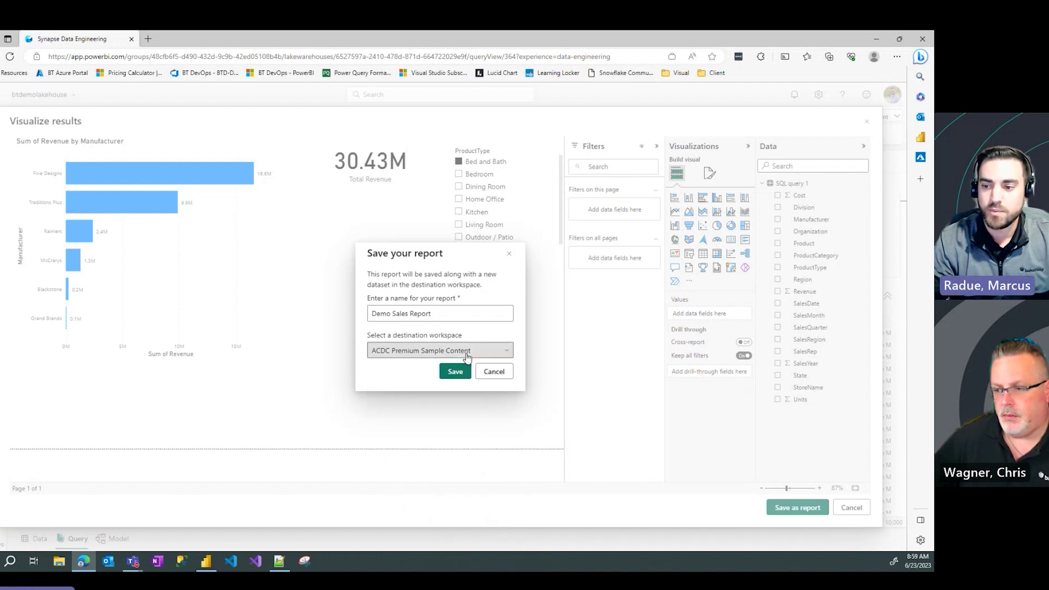
left_click(464, 377)
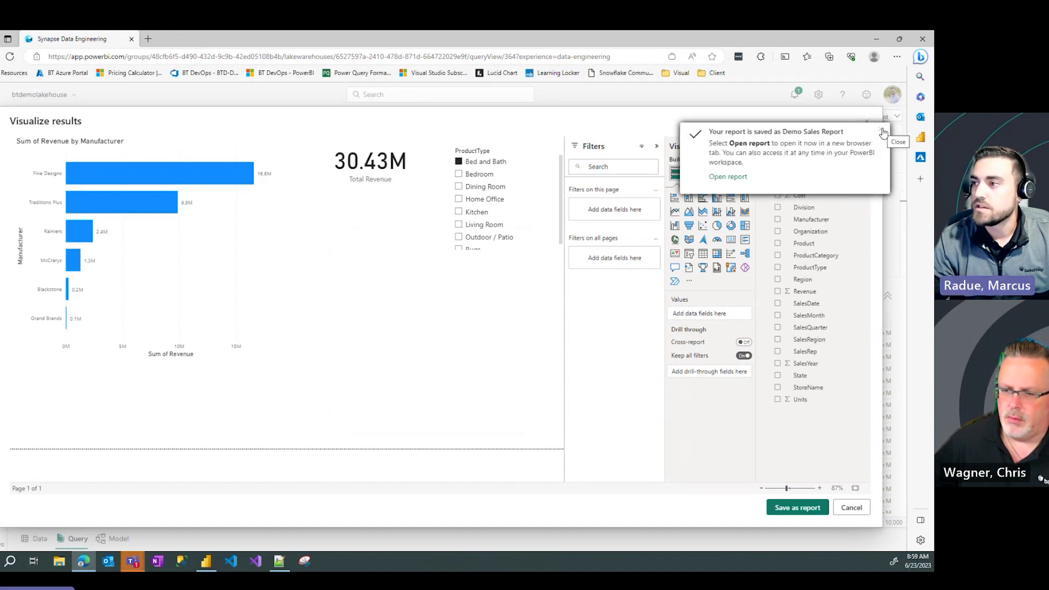
Step: Dismiss the saved notice, close Visualize results, and reload the ACDC Premium Sample Content workspace
left_click(882, 132)
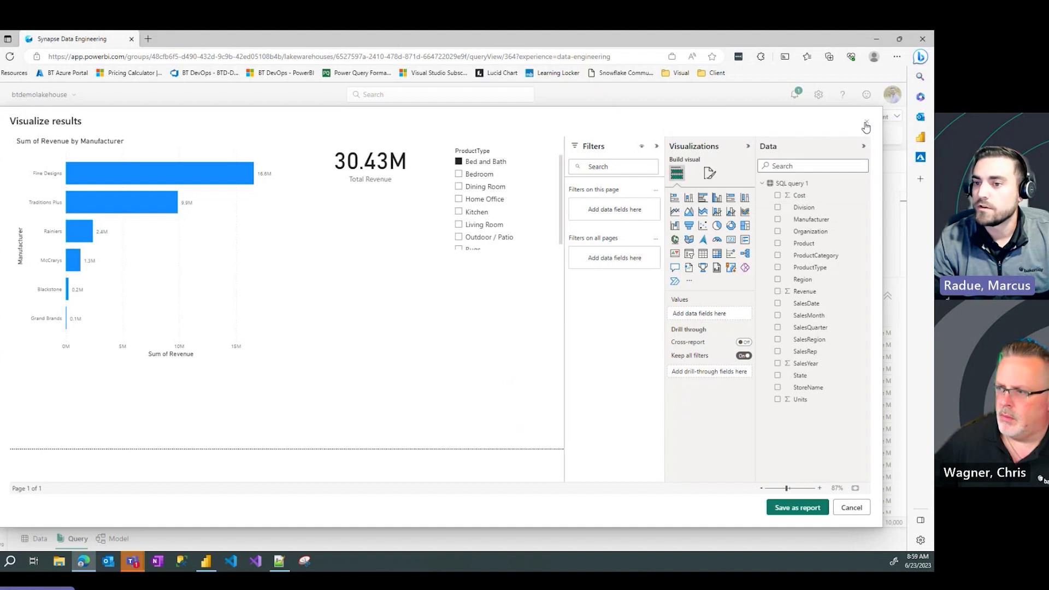
left_click(866, 124)
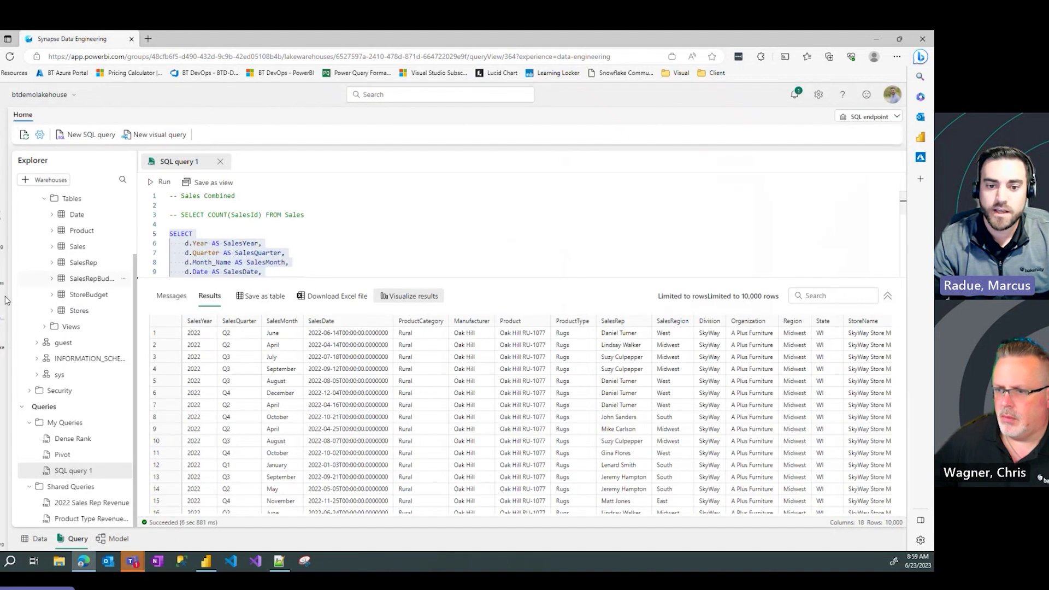
left_click(3, 317)
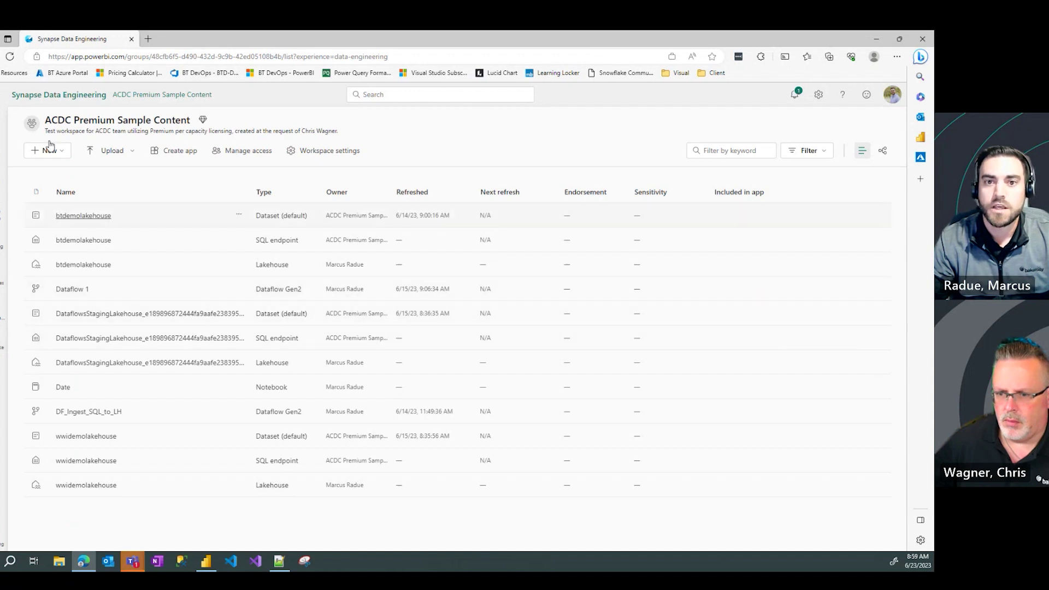
left_click(11, 57)
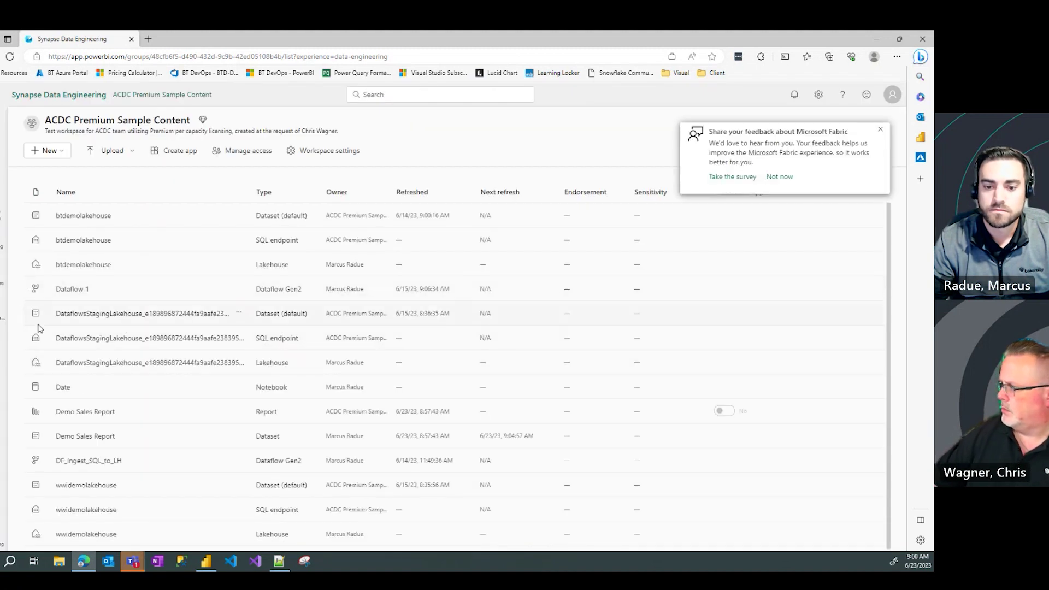
Step: Open Demo Sales Report in edit mode, review SQL query 1 fields, then return to the workspace
left_click(86, 413)
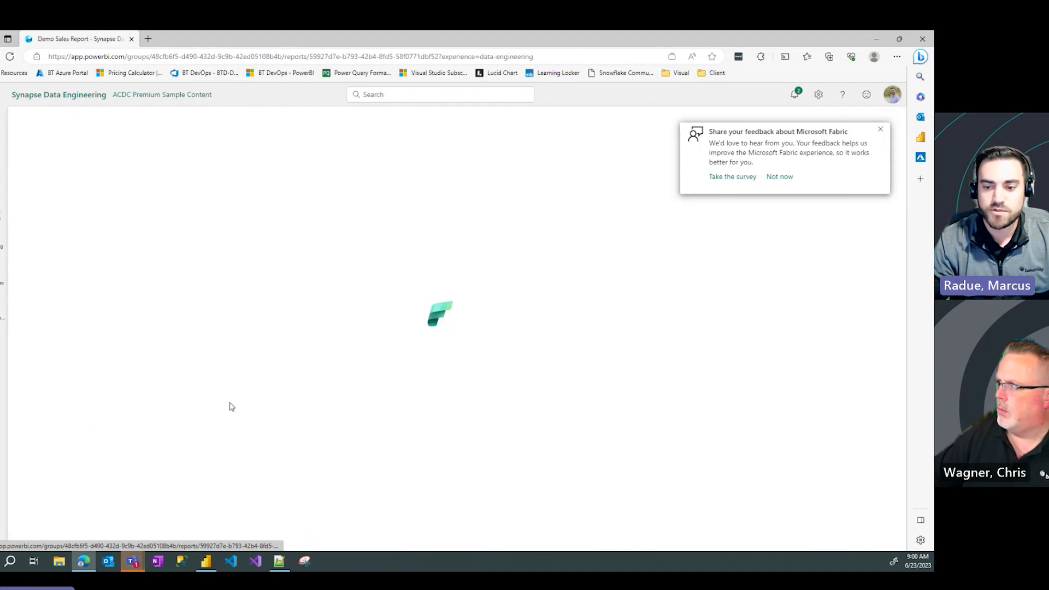
left_click(881, 130)
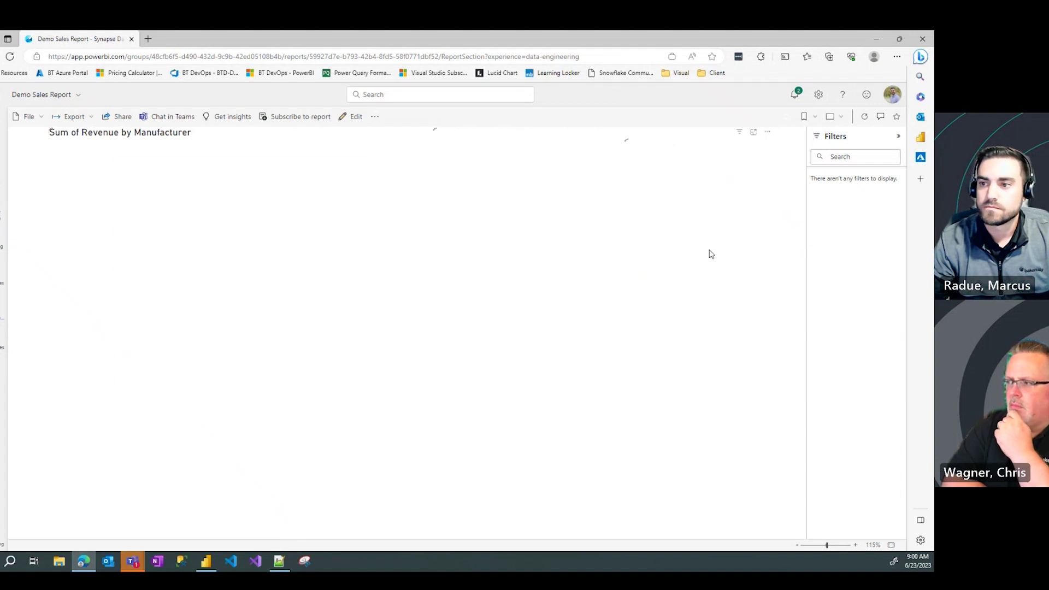
left_click(352, 125)
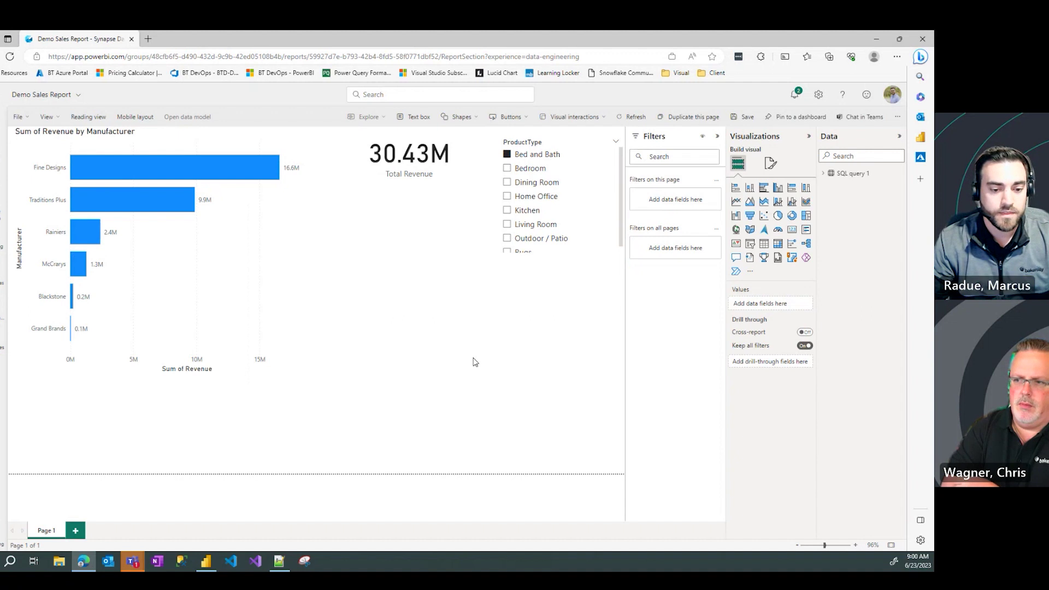
left_click(824, 174)
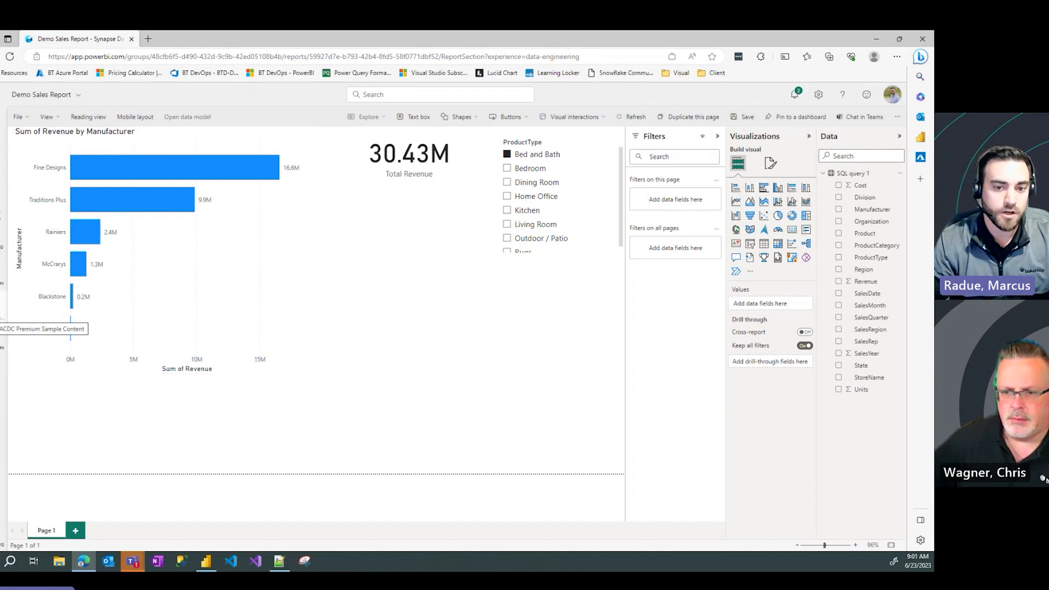
left_click(3, 318)
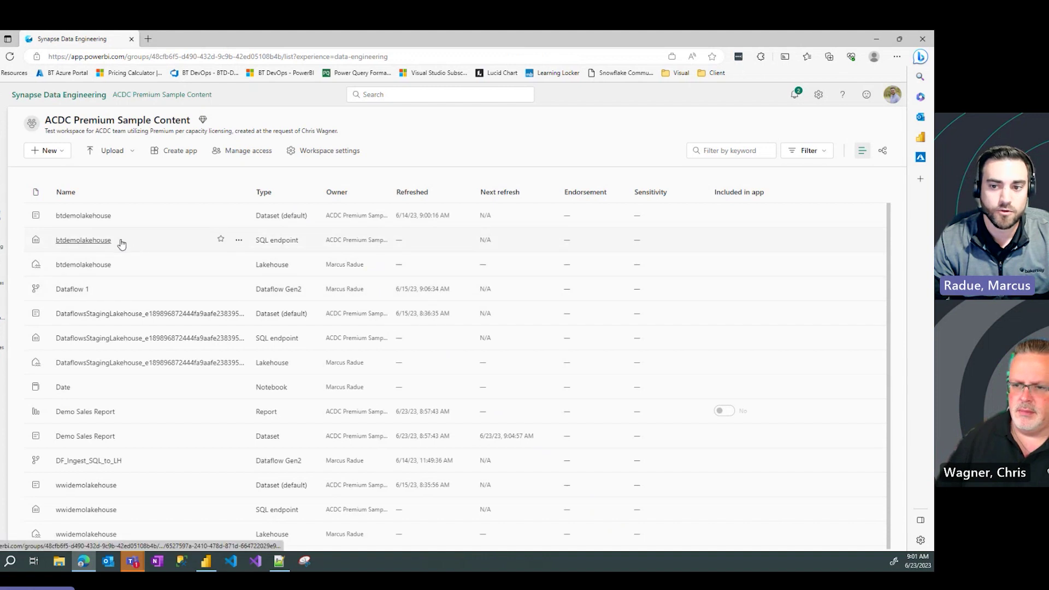
Step: Copy the btdemolakehouse SQL endpoint's SQL connection string to the clipboard
left_click(238, 244)
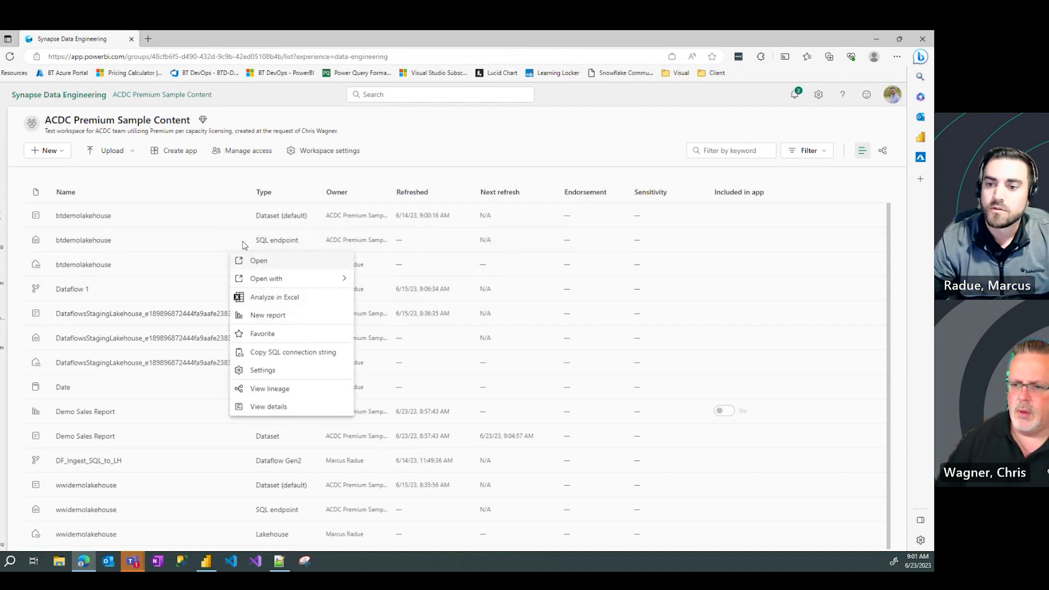
left_click(287, 353)
left_click(513, 333)
left_click(533, 284)
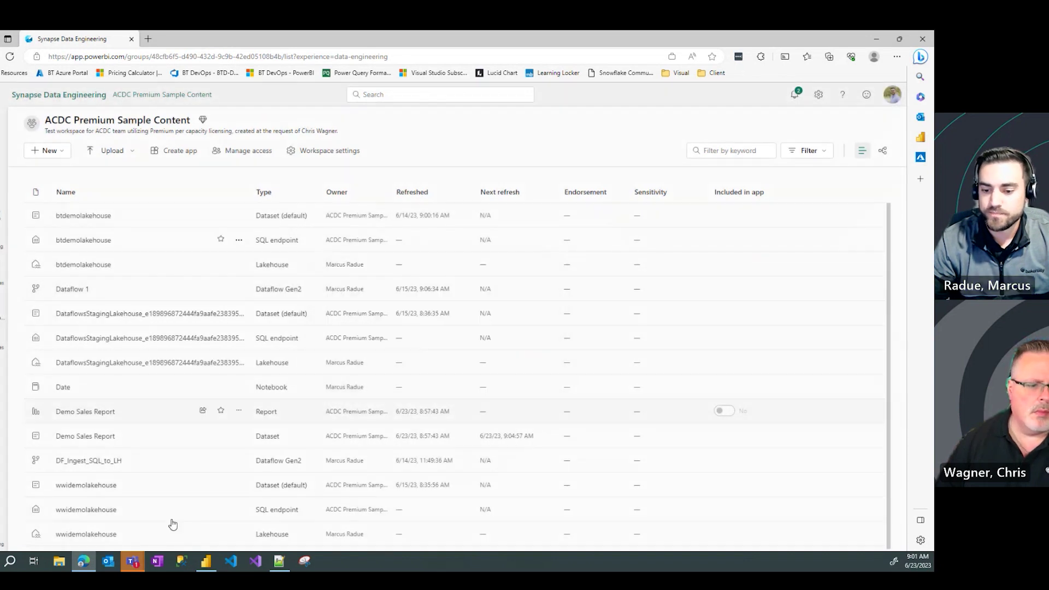
Step: Switch to Power BI Desktop, browse More connectors and OneLake data hub, then show common data sources
left_click(206, 563)
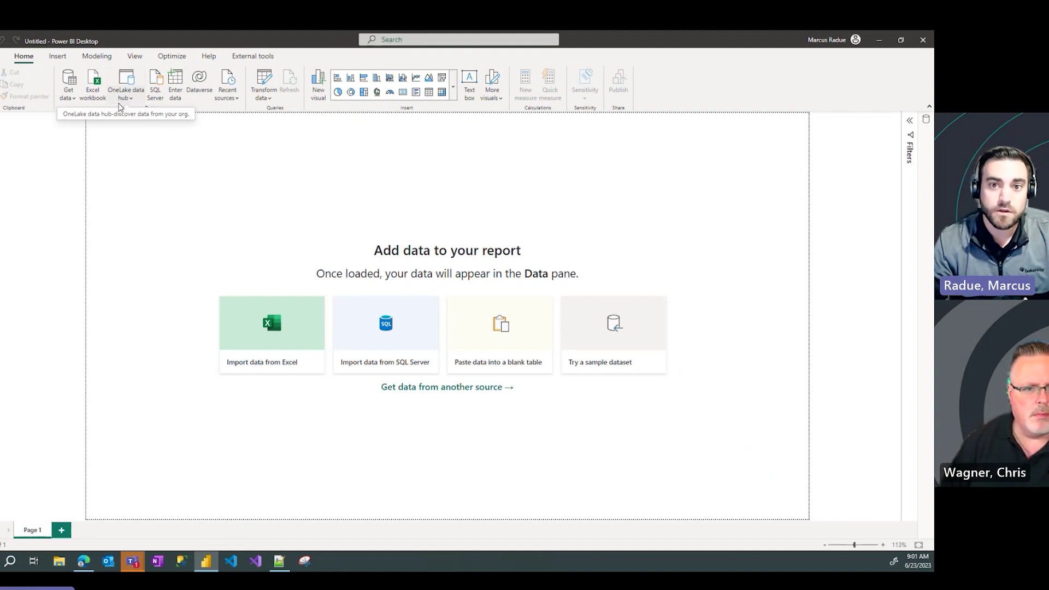
left_click(71, 100)
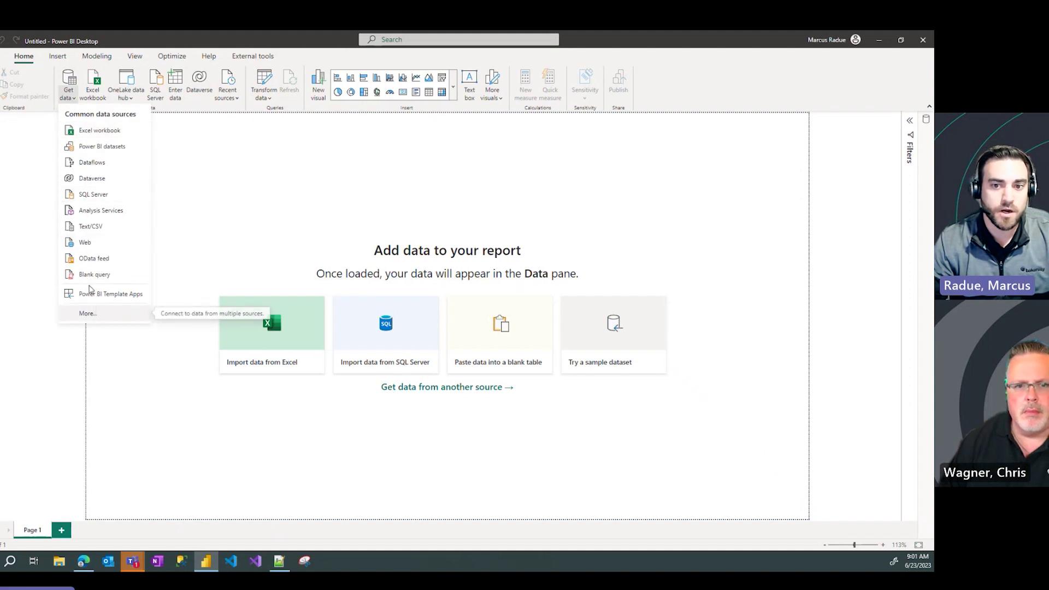
left_click(93, 317)
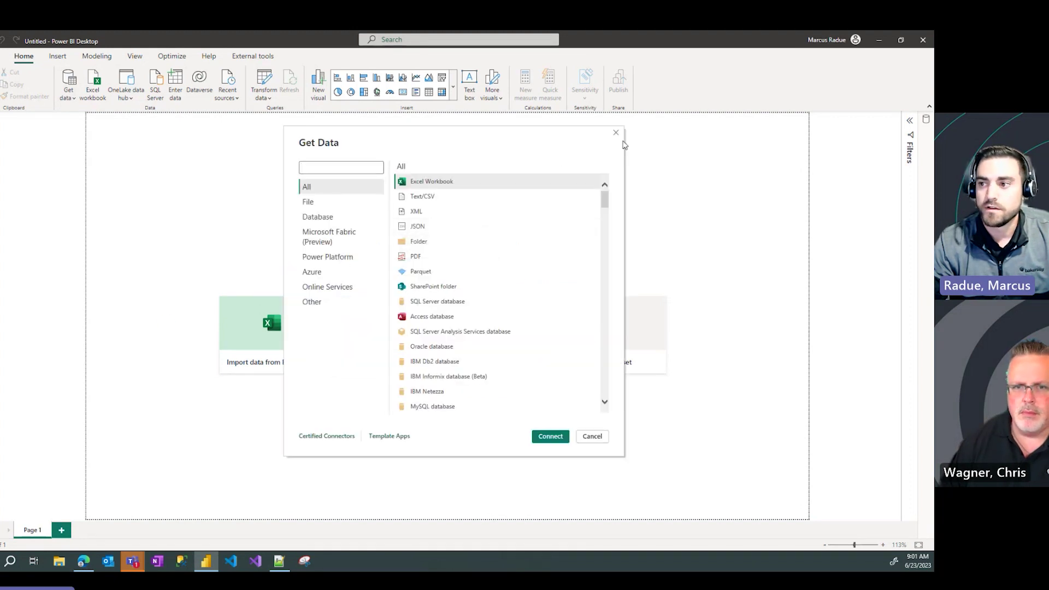
left_click(617, 134)
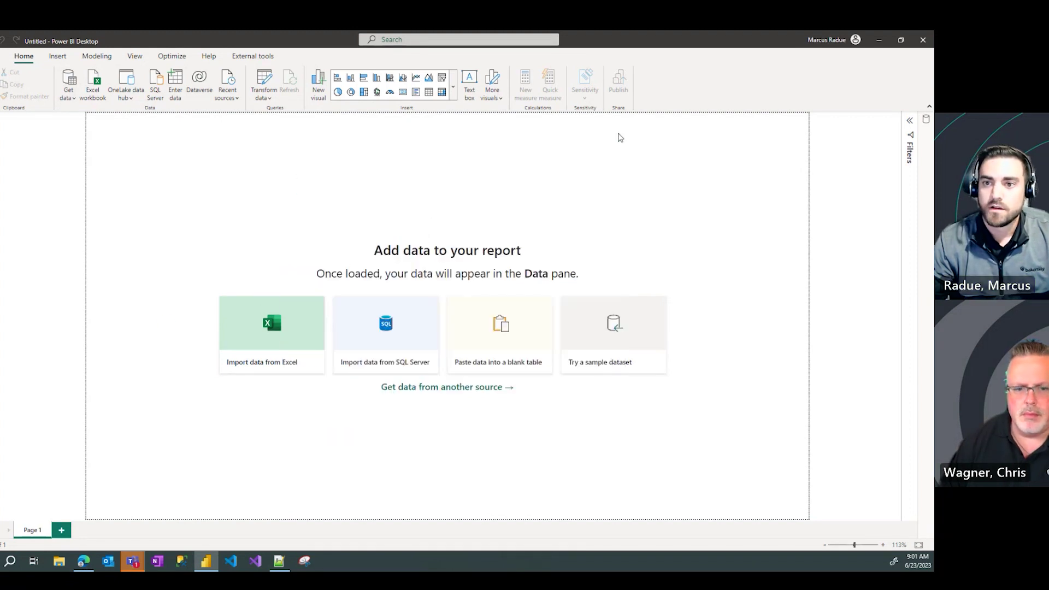
left_click(123, 101)
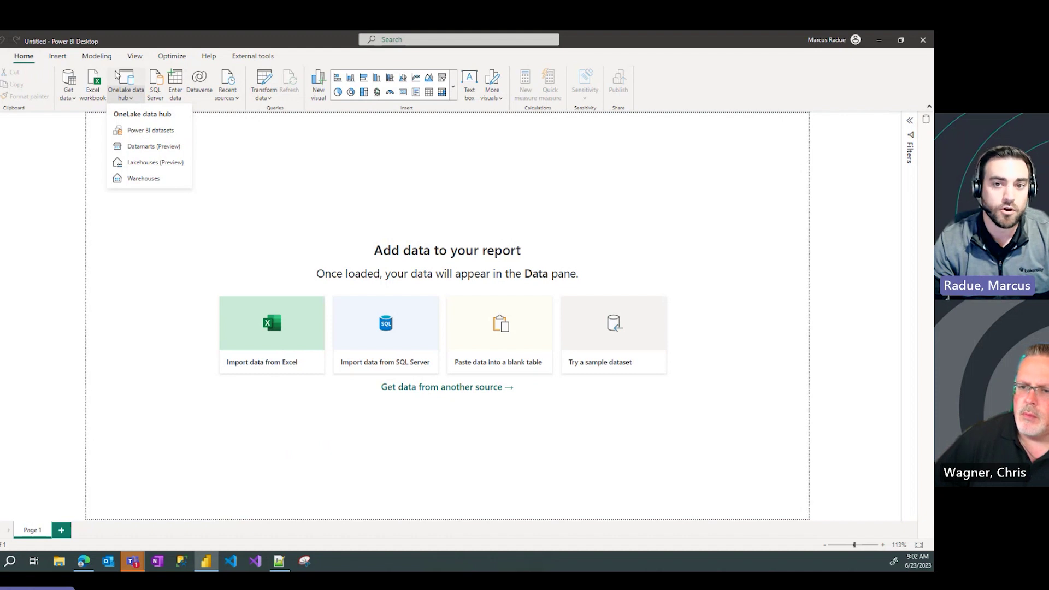
left_click(66, 102)
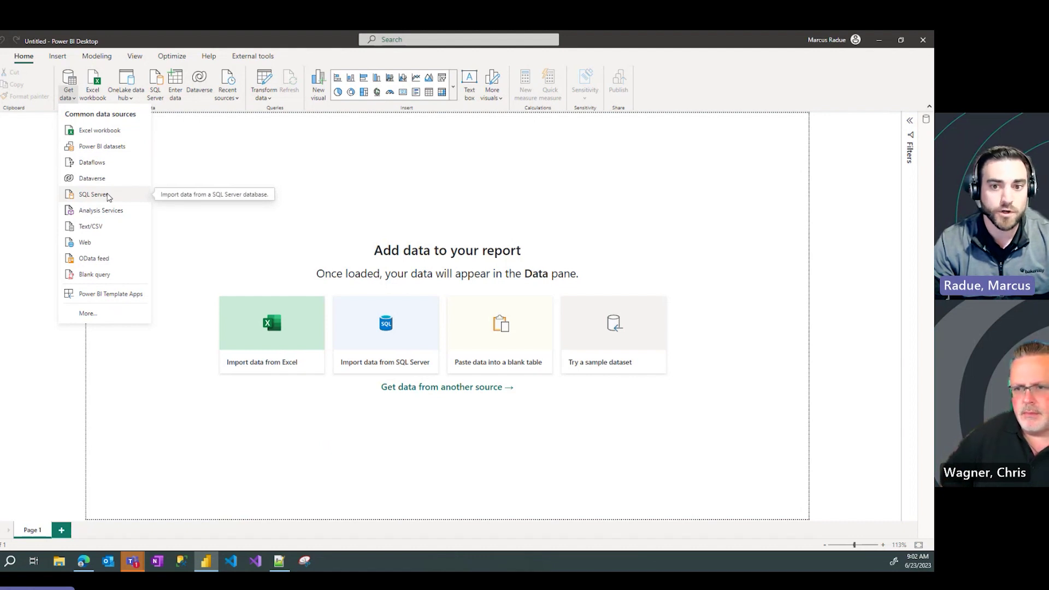
Step: Connect SQL Server to the pasted lakehouse endpoint with database btdemolakehouse, showing Advanced options
left_click(93, 195)
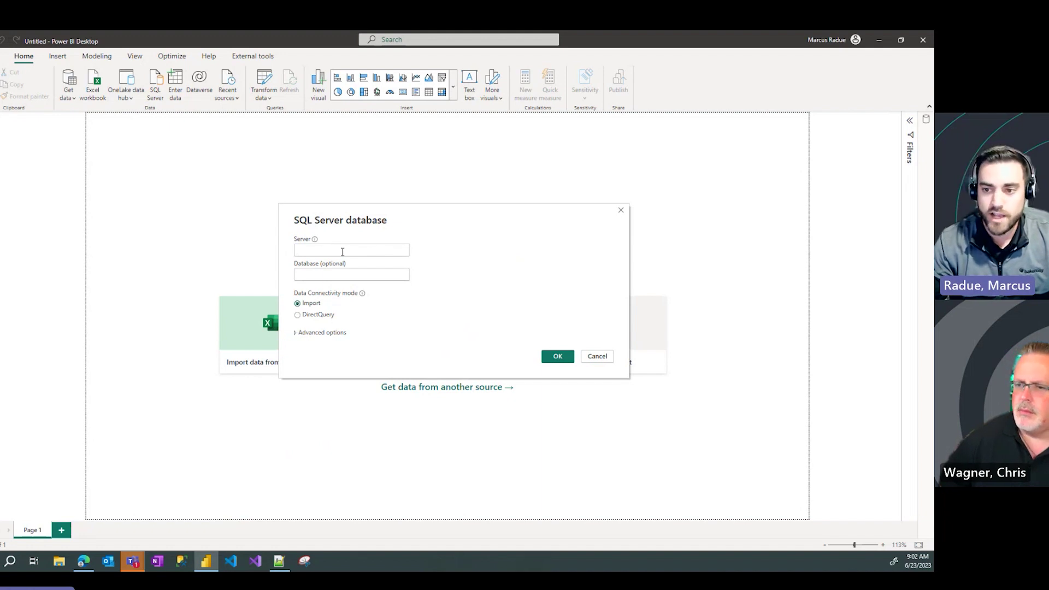
left_click(344, 252)
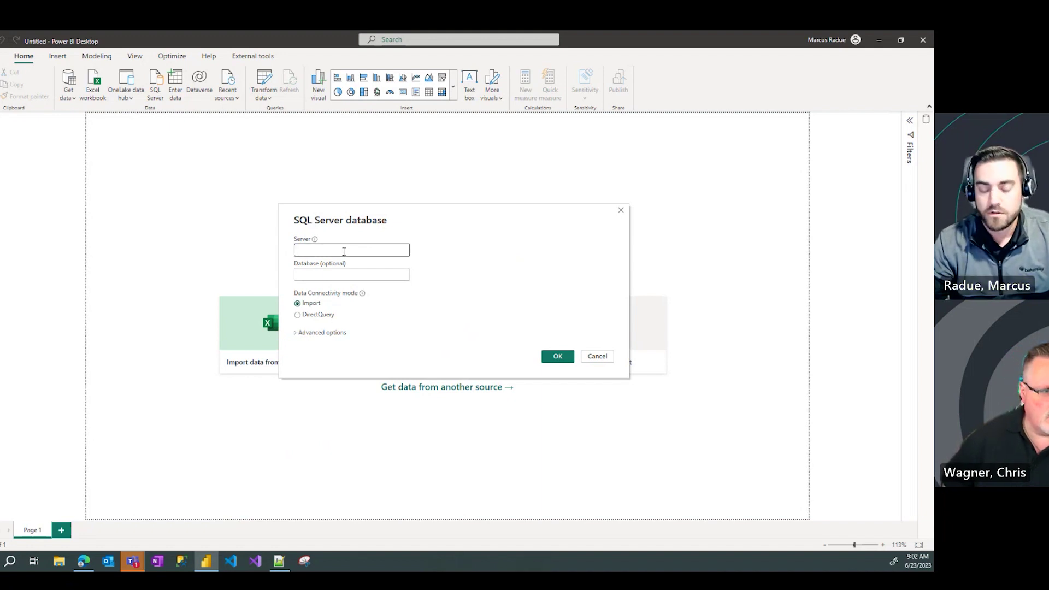
key("ctrl+v")
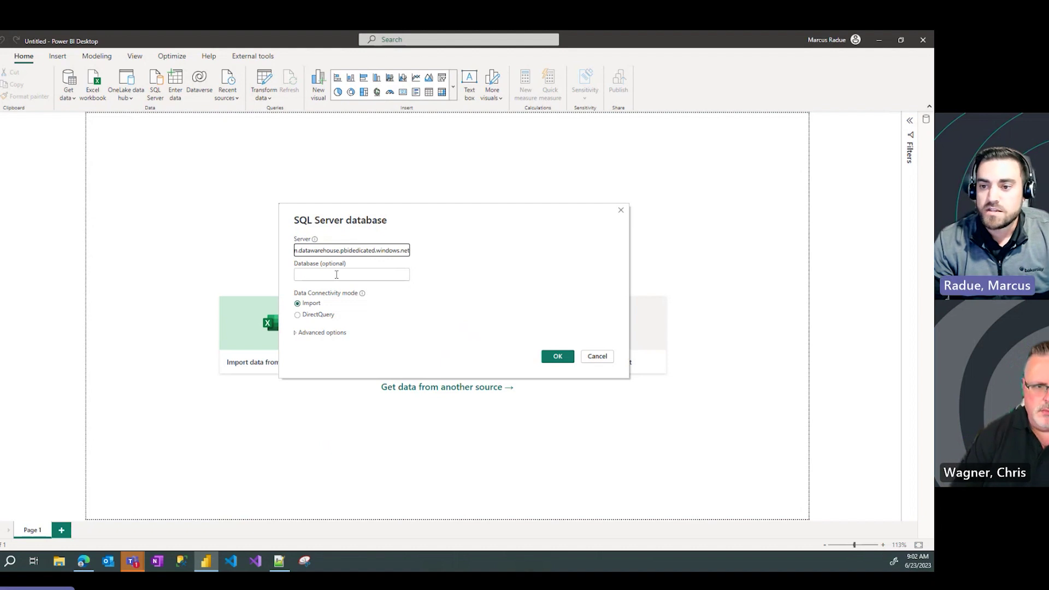
left_click(336, 275)
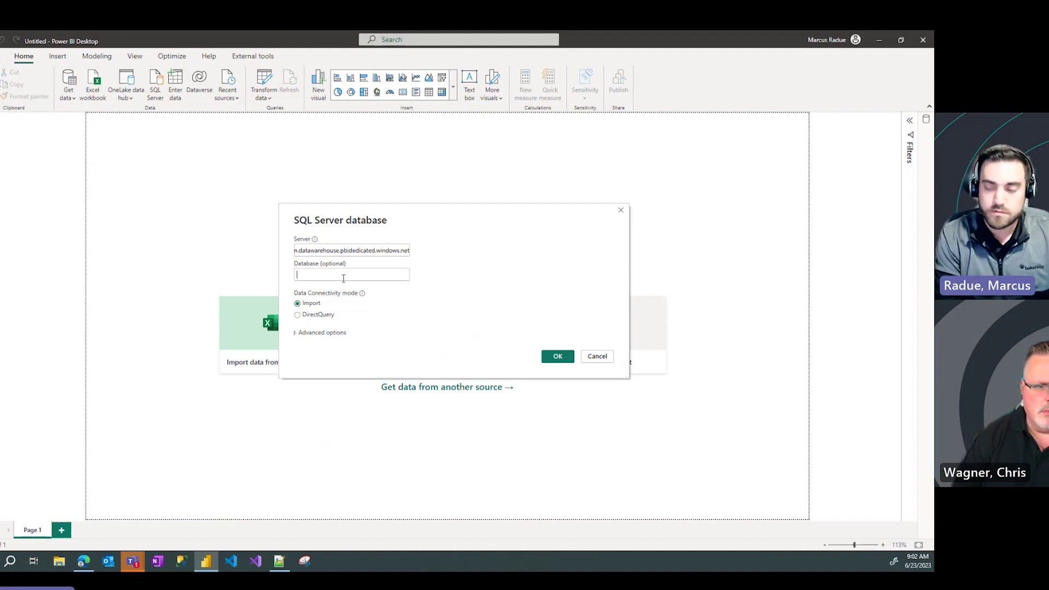
type("btdemolake")
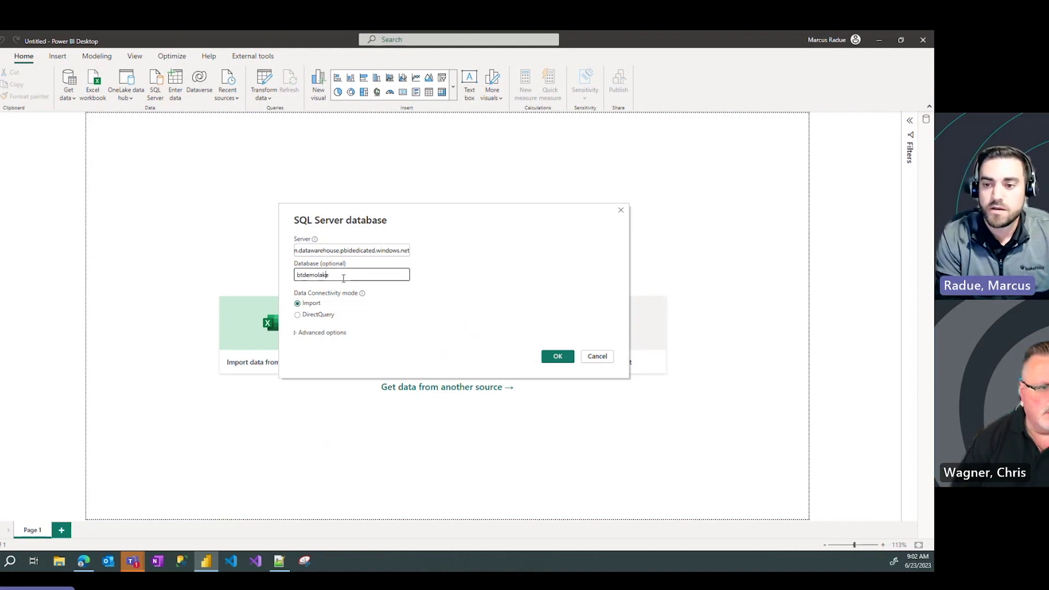
type("house")
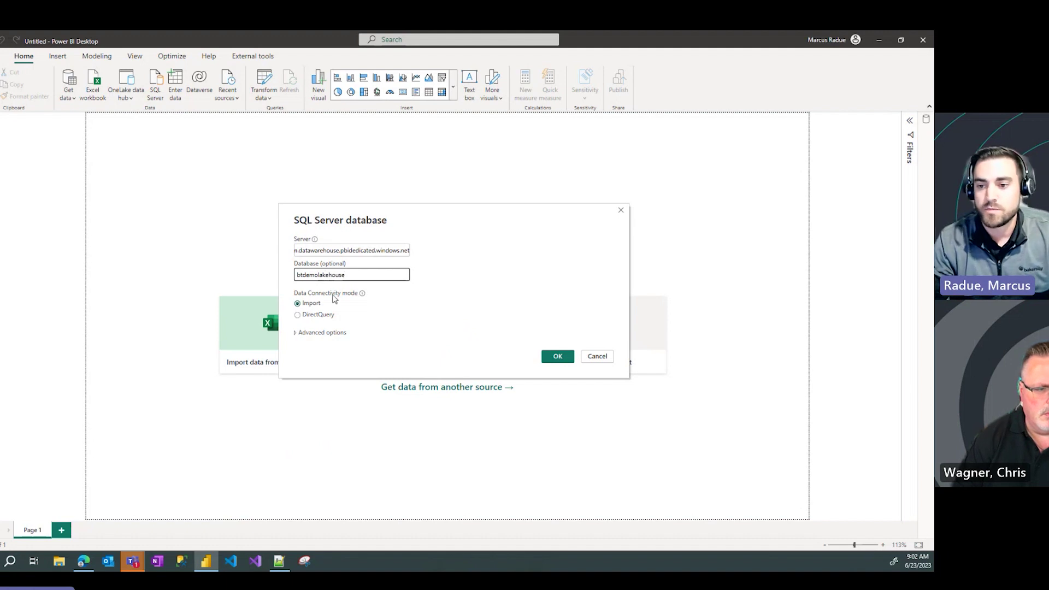
left_click(300, 334)
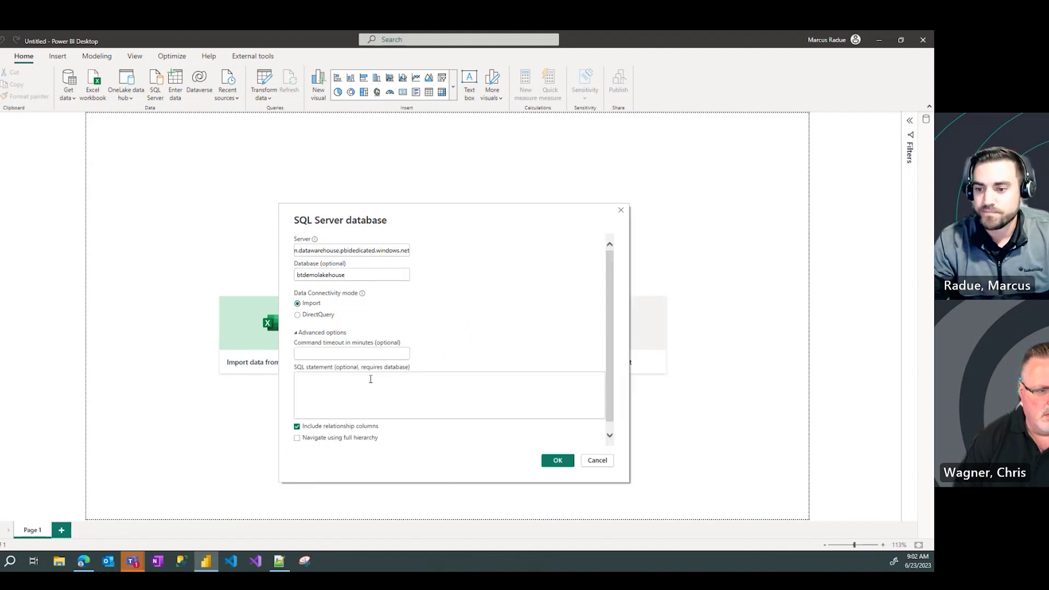
left_click(83, 561)
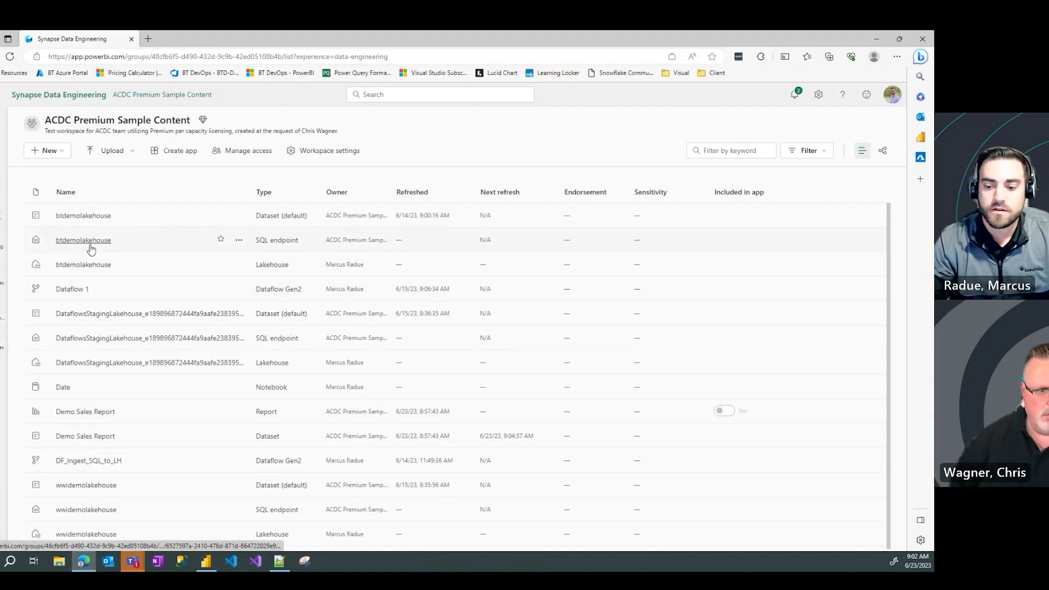
left_click(280, 563)
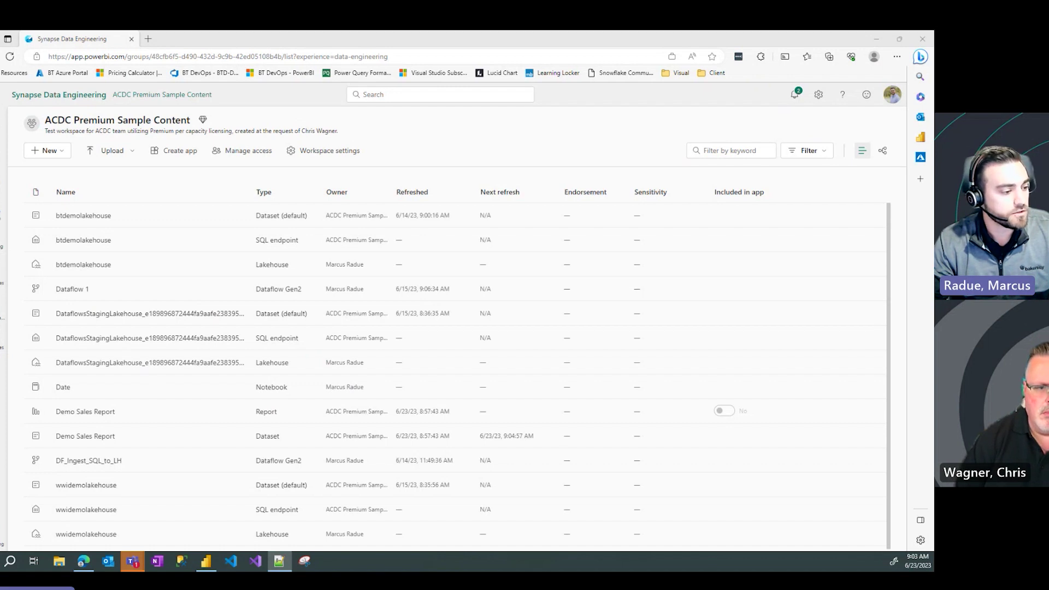
Step: Enter the SQL statement joining sales with Product, SalesRep and Stores, then run it
key("alt+Tab")
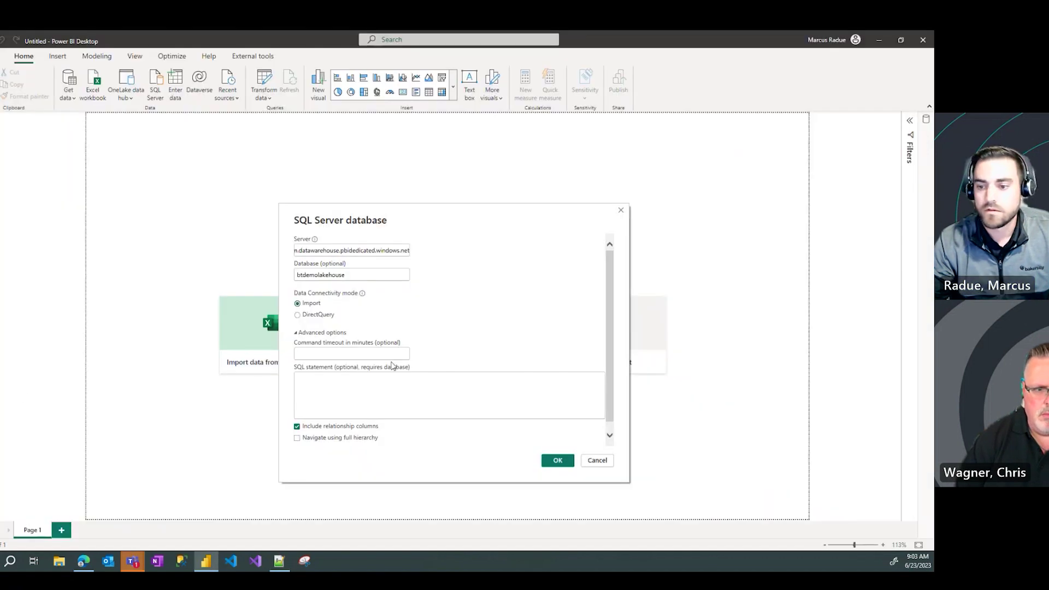
key("ctrl+v")
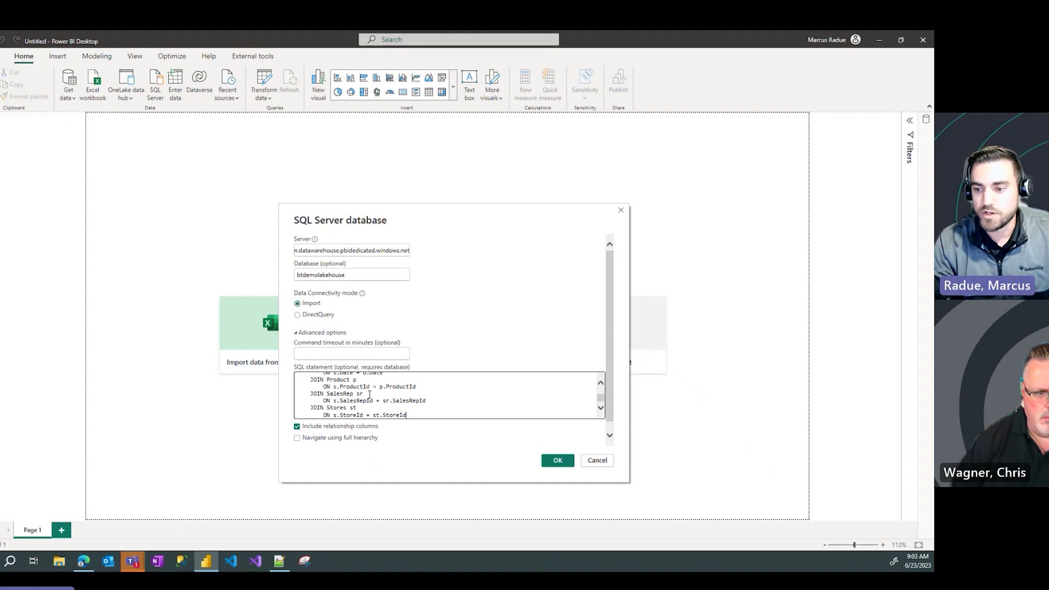
left_click(557, 460)
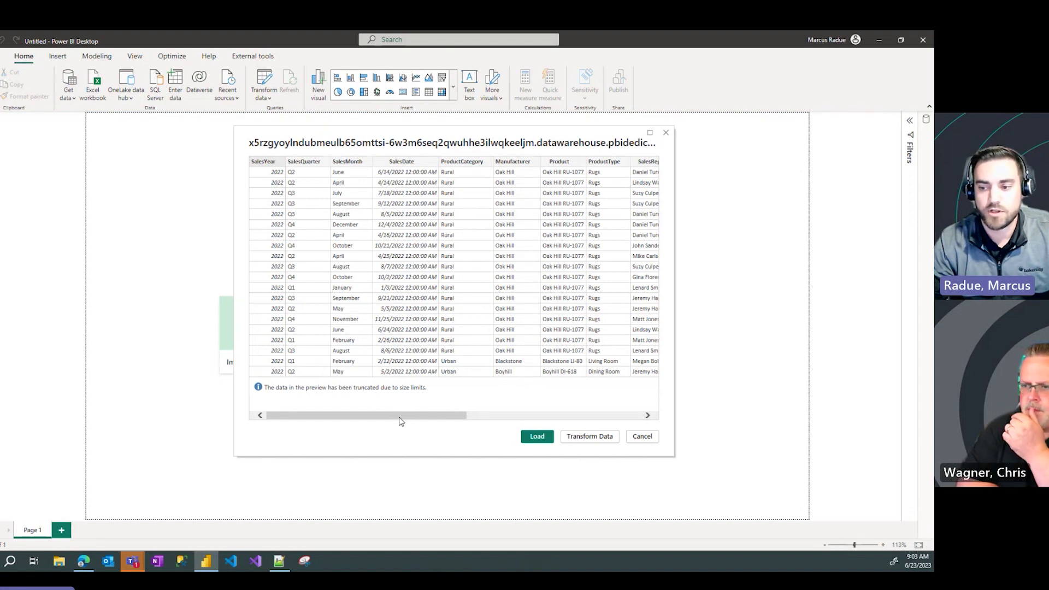
Step: Load the Query1 results, 896,669 rows, into the report
left_click(534, 437)
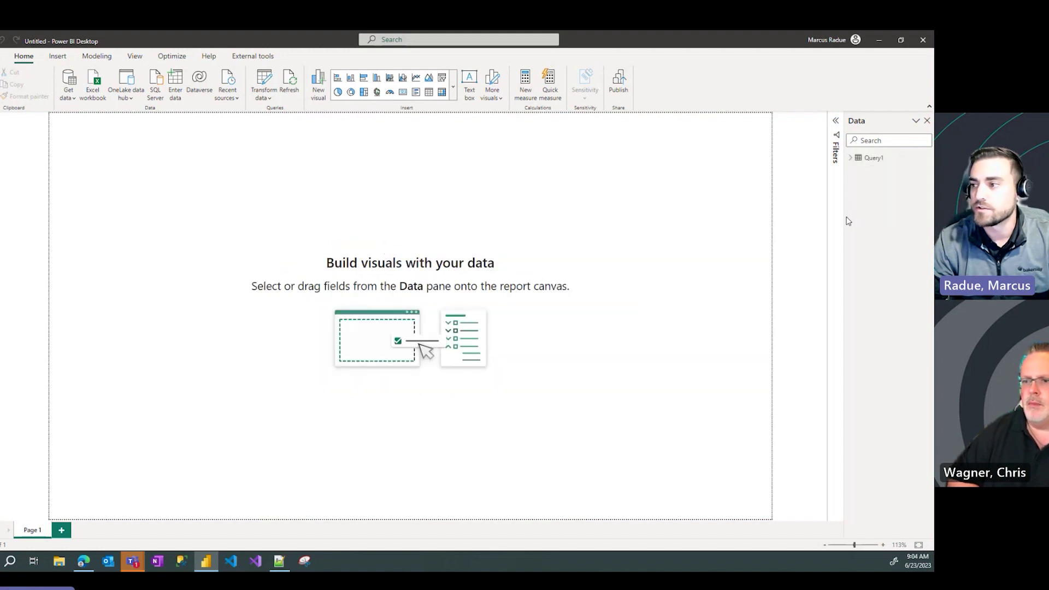
Step: Chart Sum of Revenue by Manufacturer from Query1 as an enlarged bar chart
left_click_drag(845, 214, 805, 214)
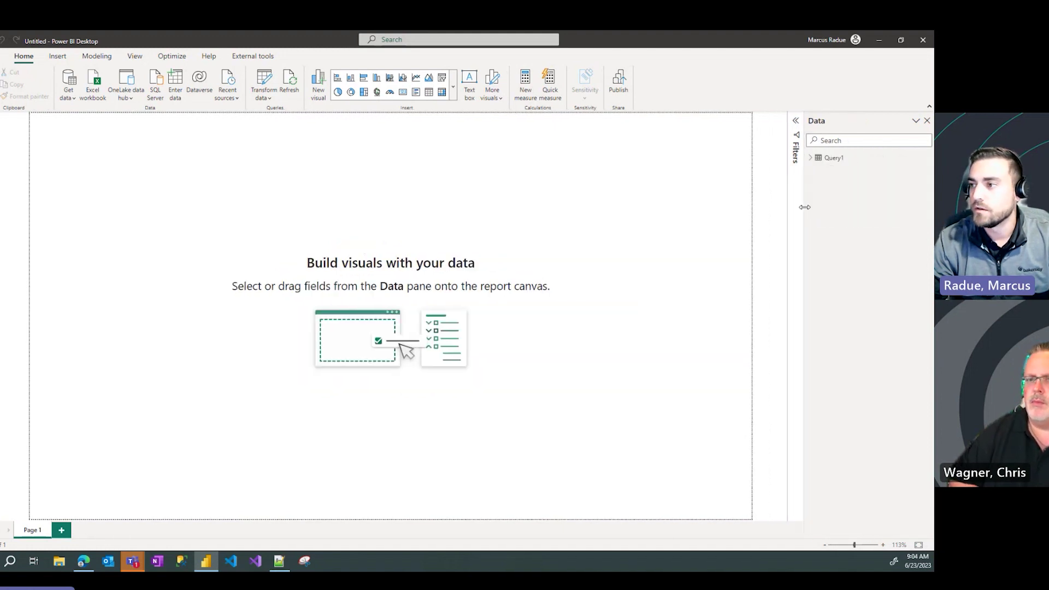
left_click(810, 157)
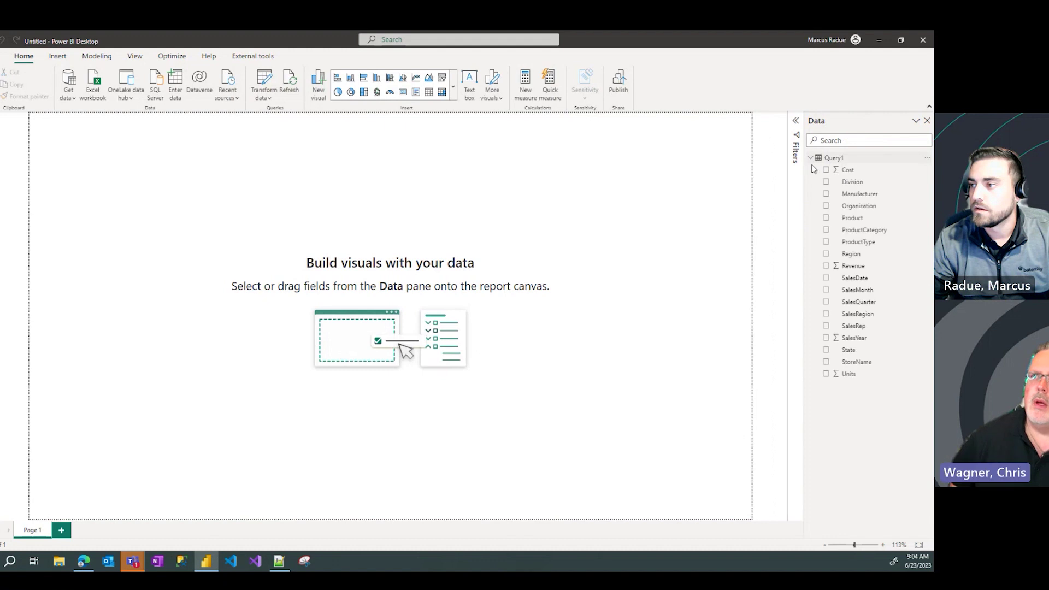
left_click(800, 135)
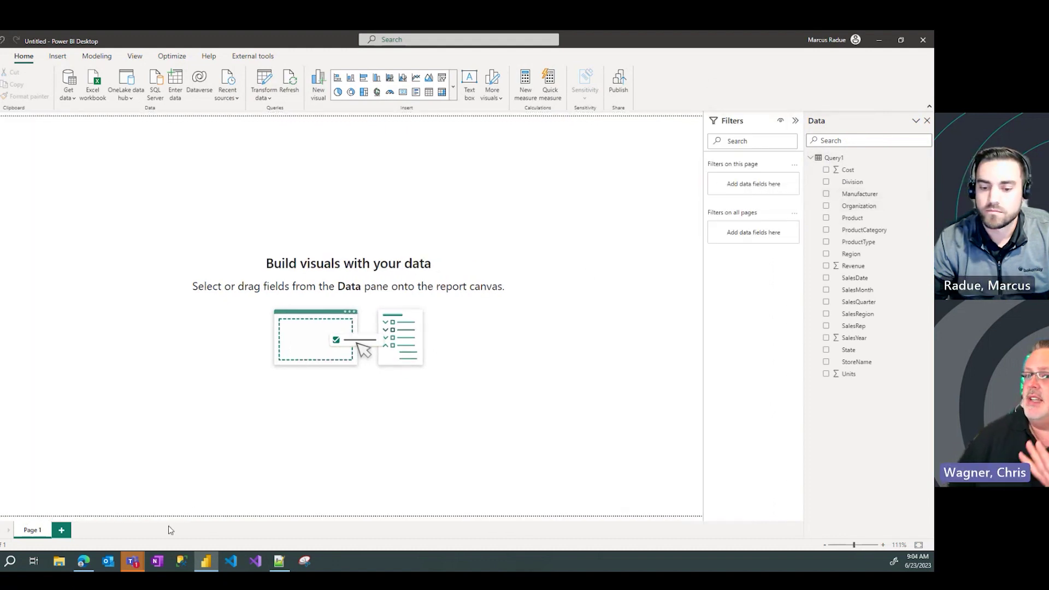
mouse_move(130, 560)
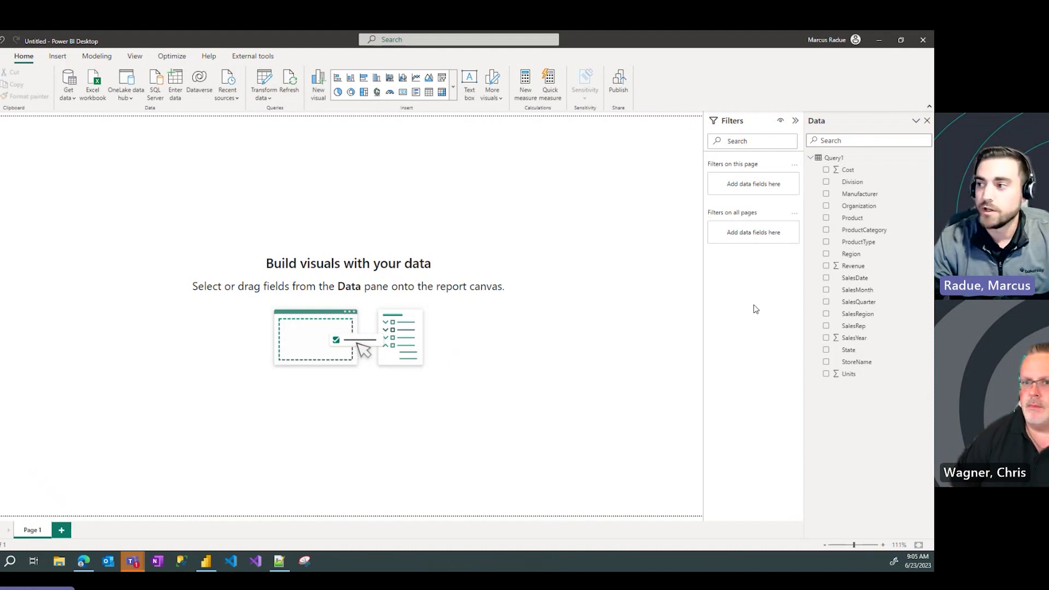
left_click(827, 194)
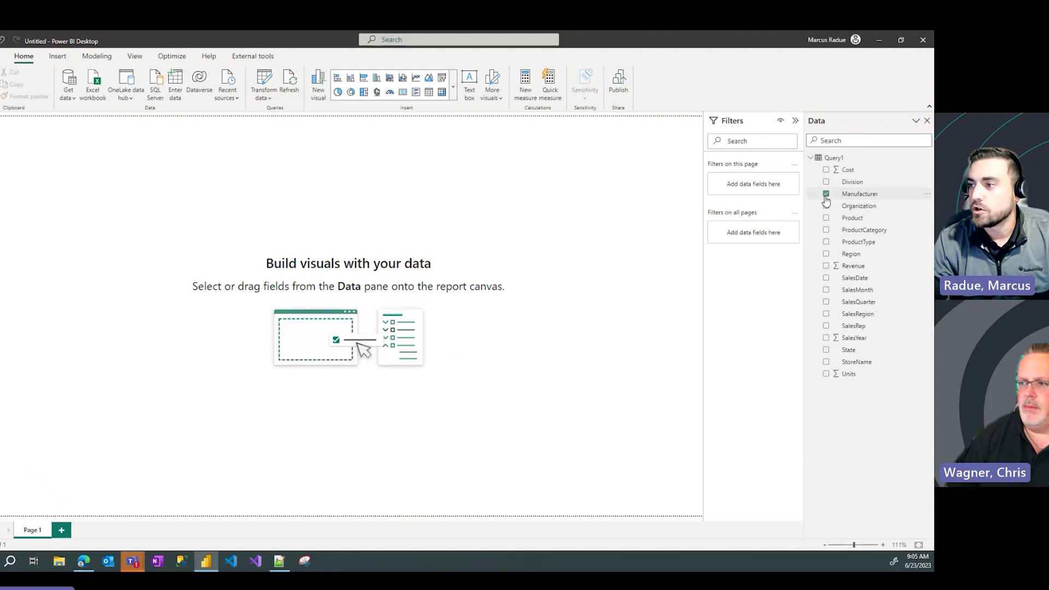
left_click(827, 267)
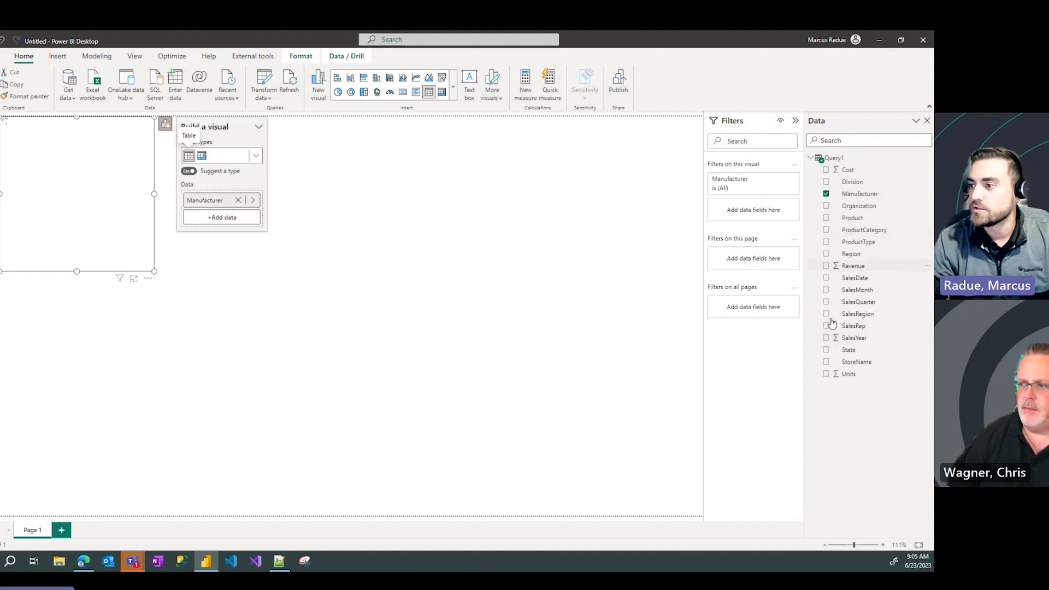
left_click_drag(153, 272, 282, 378)
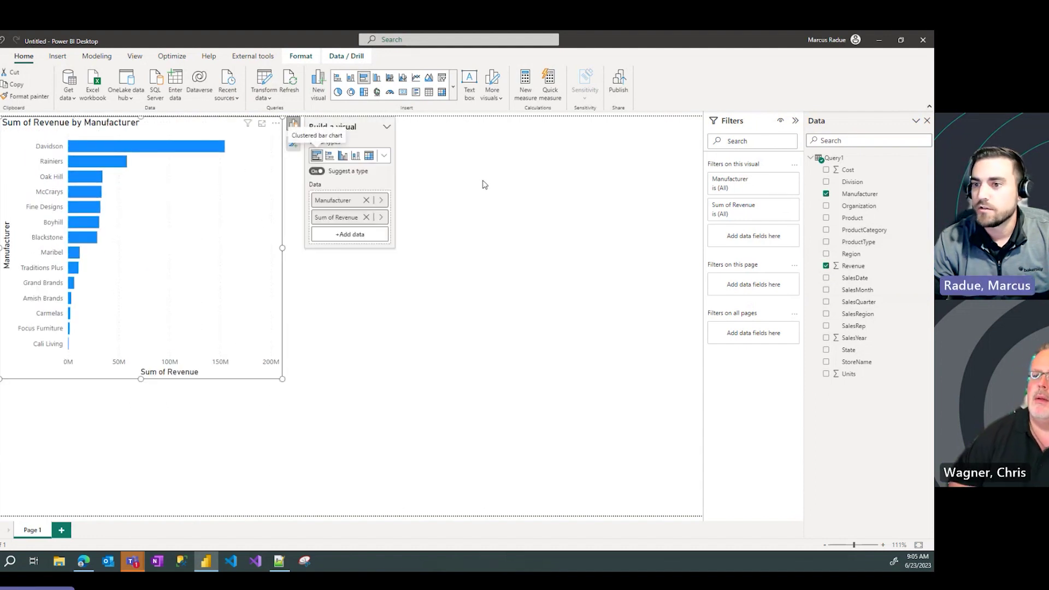
Step: Turn on data labels for the bar chart's bars
left_click(294, 146)
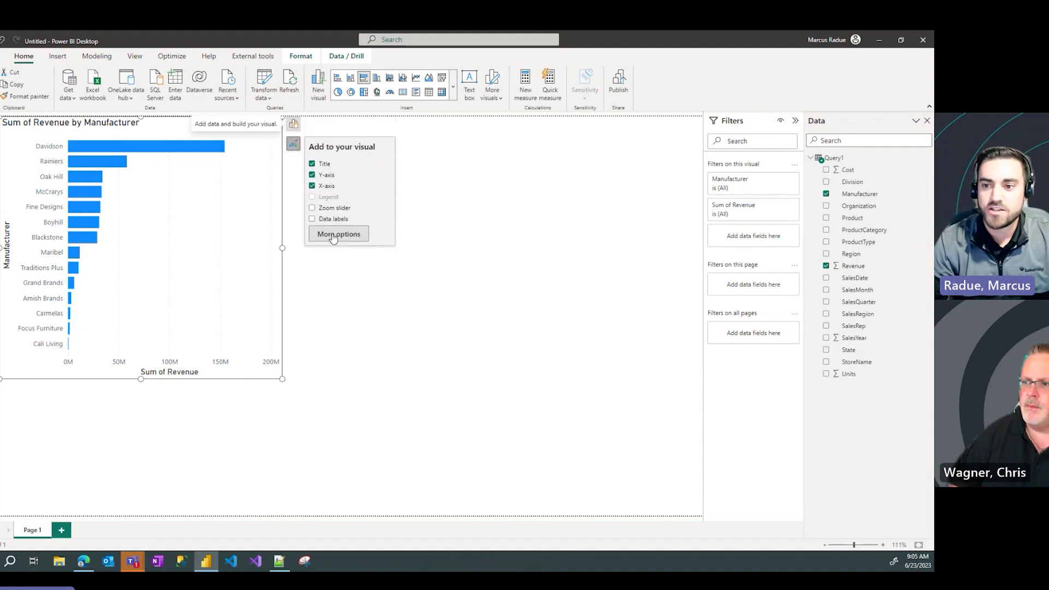
left_click(338, 235)
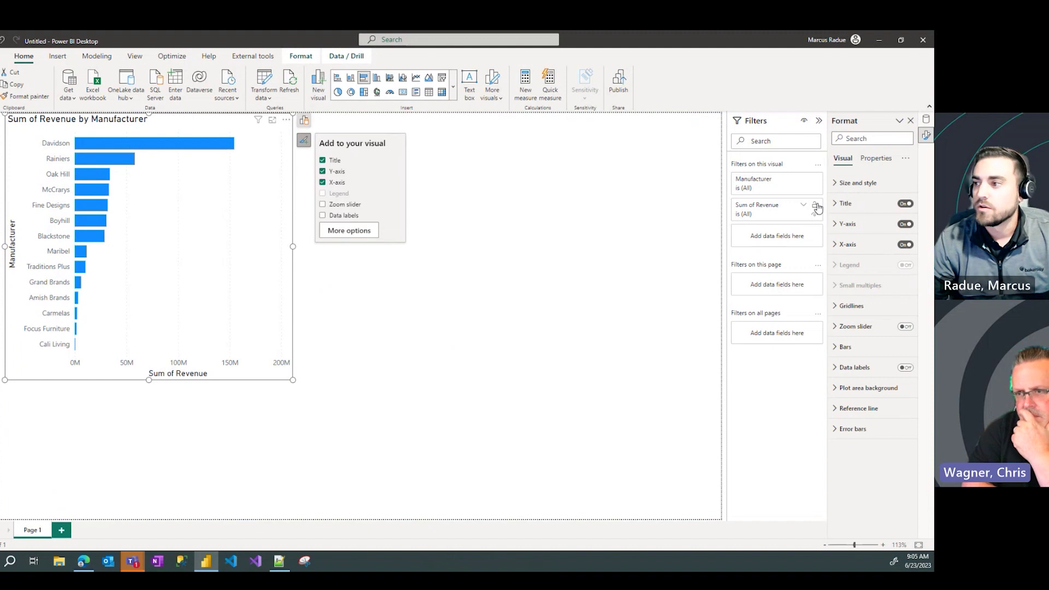
left_click(905, 367)
left_click(358, 304)
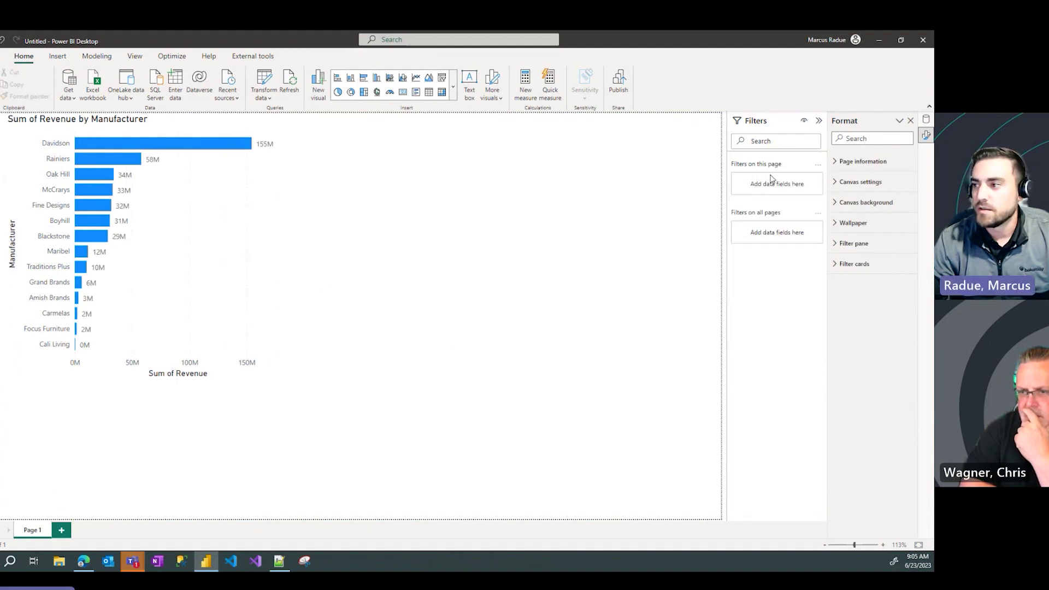
left_click(926, 135)
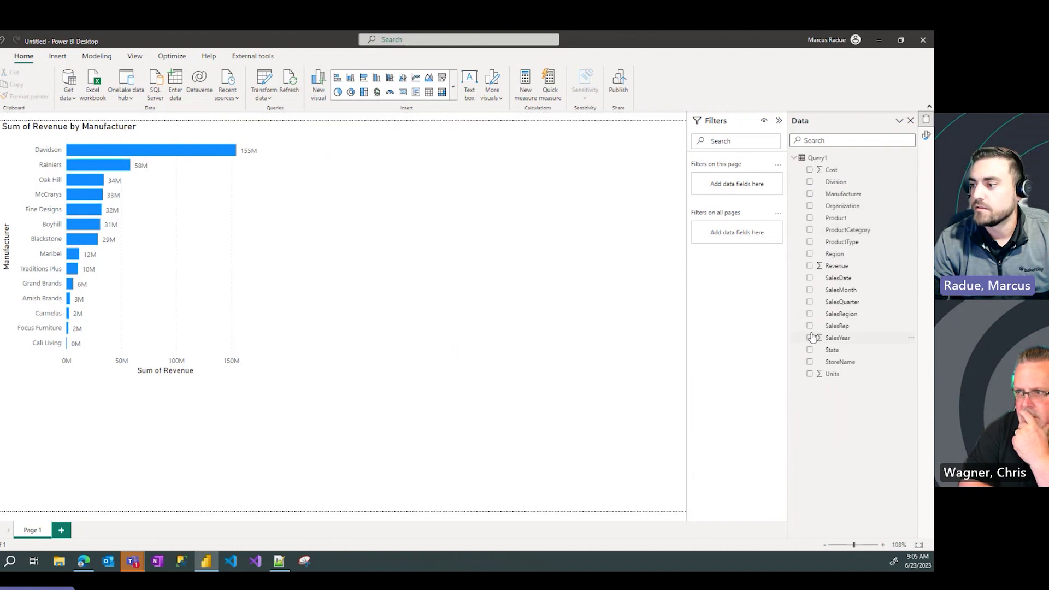
Step: Add a total Revenue card at the top centre, shrink it, and attempt renaming its field
left_click(811, 267)
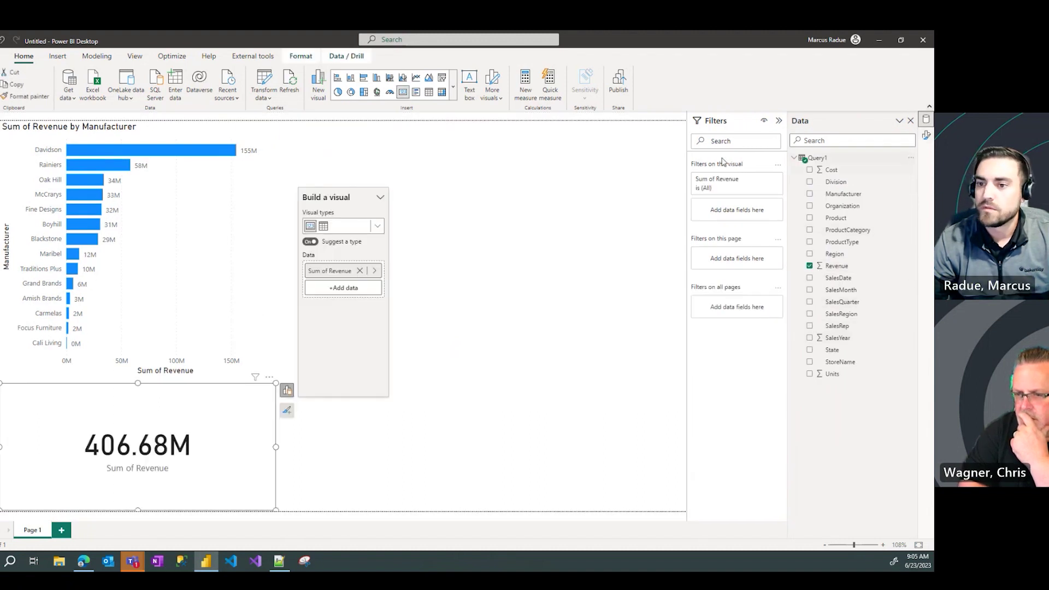
left_click_drag(171, 398, 450, 132)
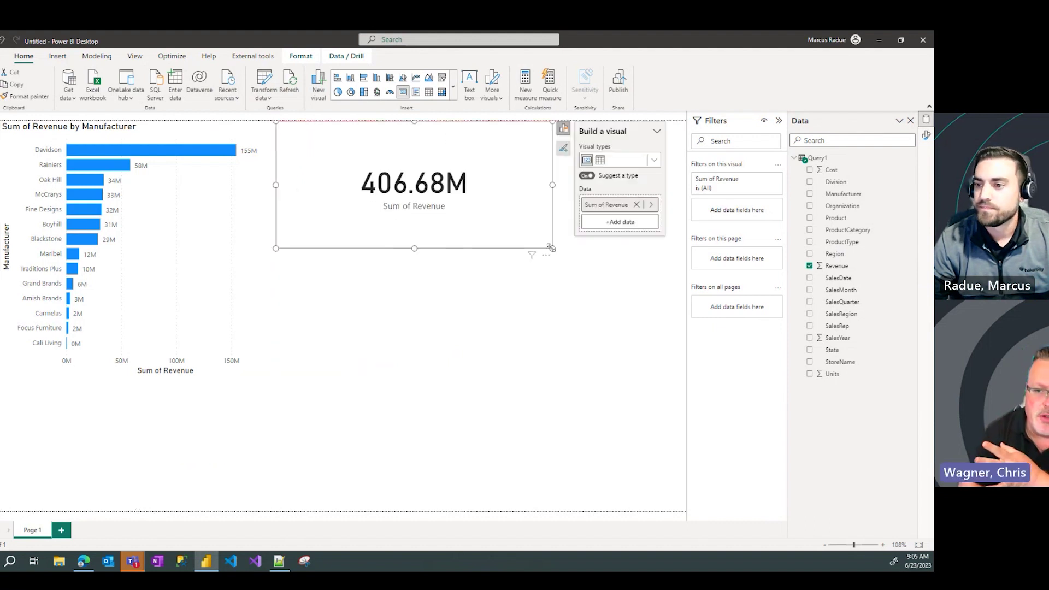
left_click_drag(551, 247, 411, 203)
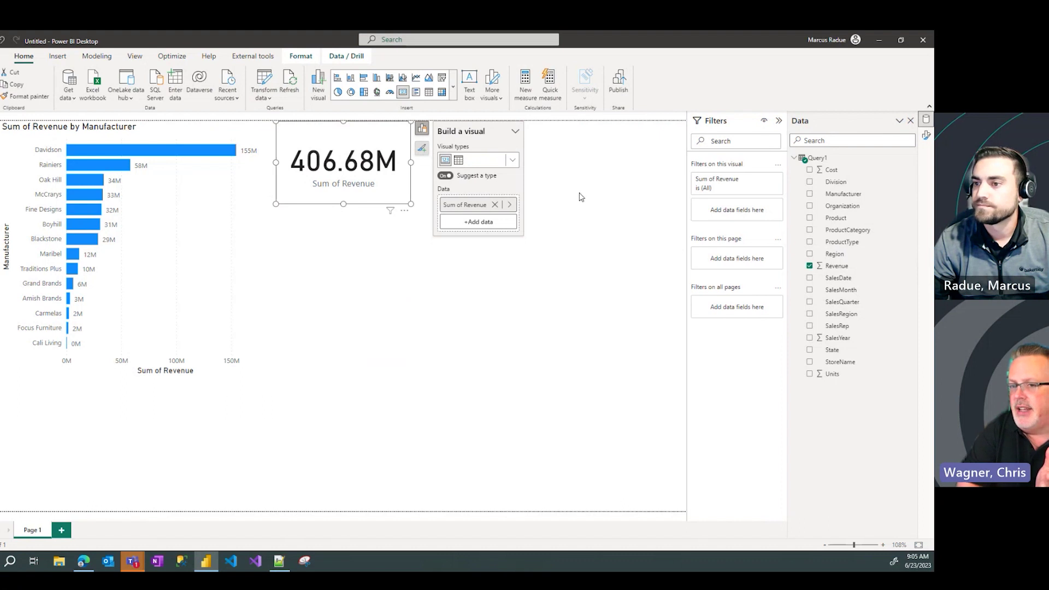
double_click(467, 206)
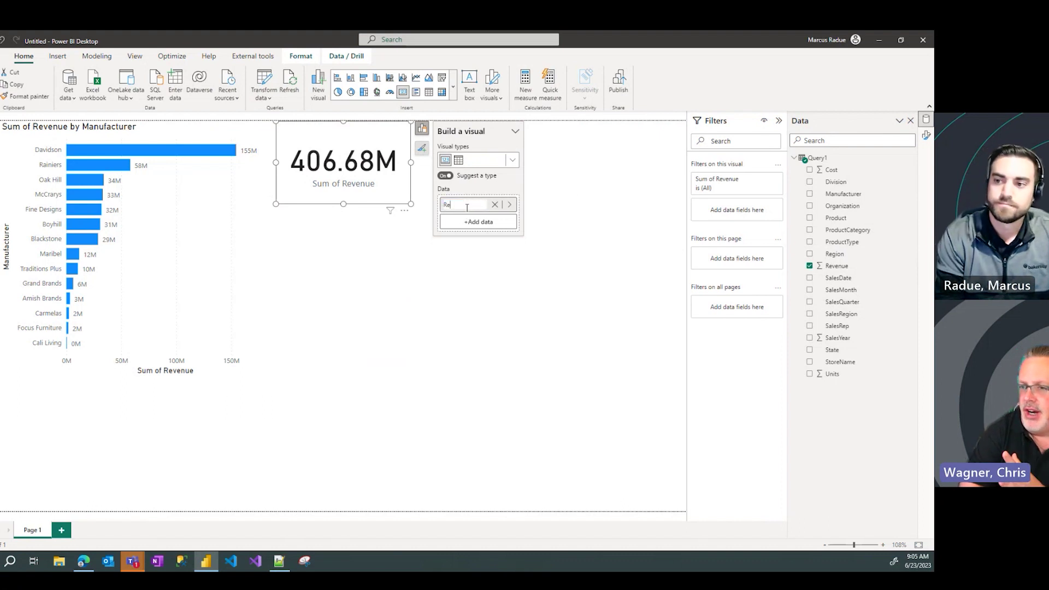
type("evenue")
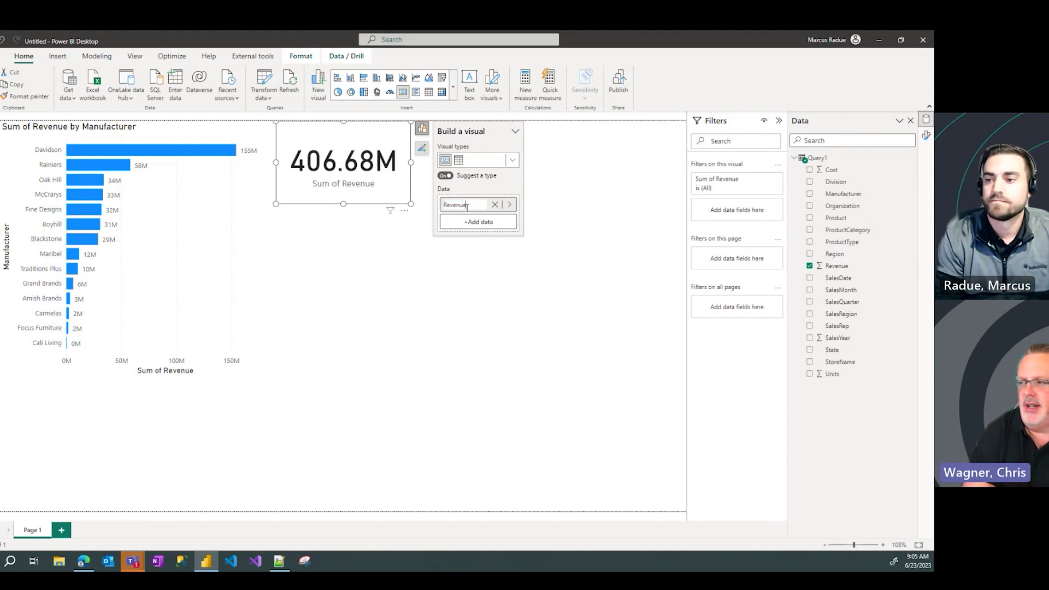
key("Return")
left_click(548, 211)
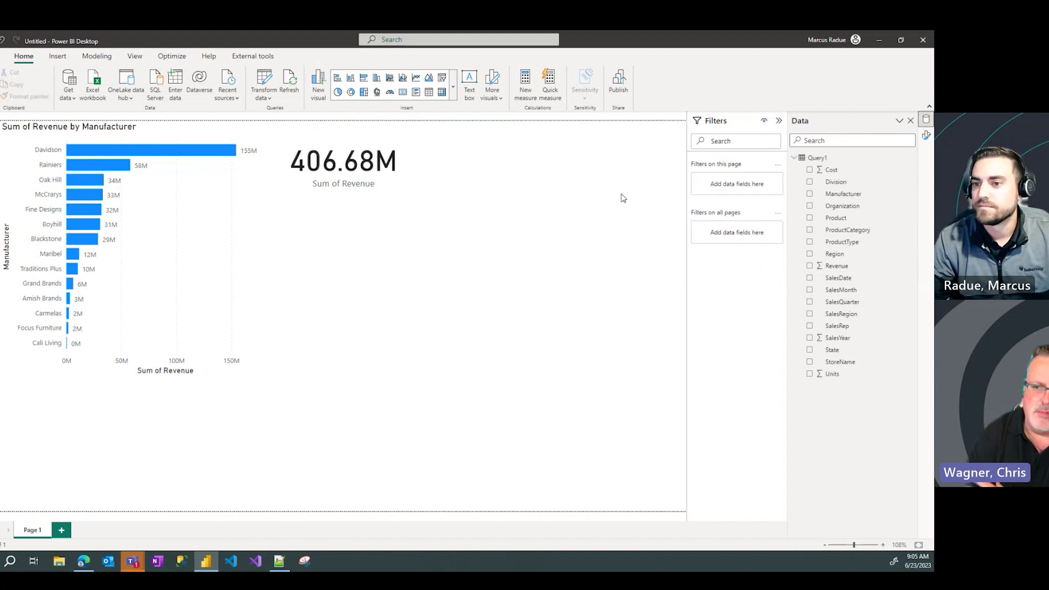
Step: Rename the card's Sum of Revenue field to Revenue from its field list
left_click(426, 225)
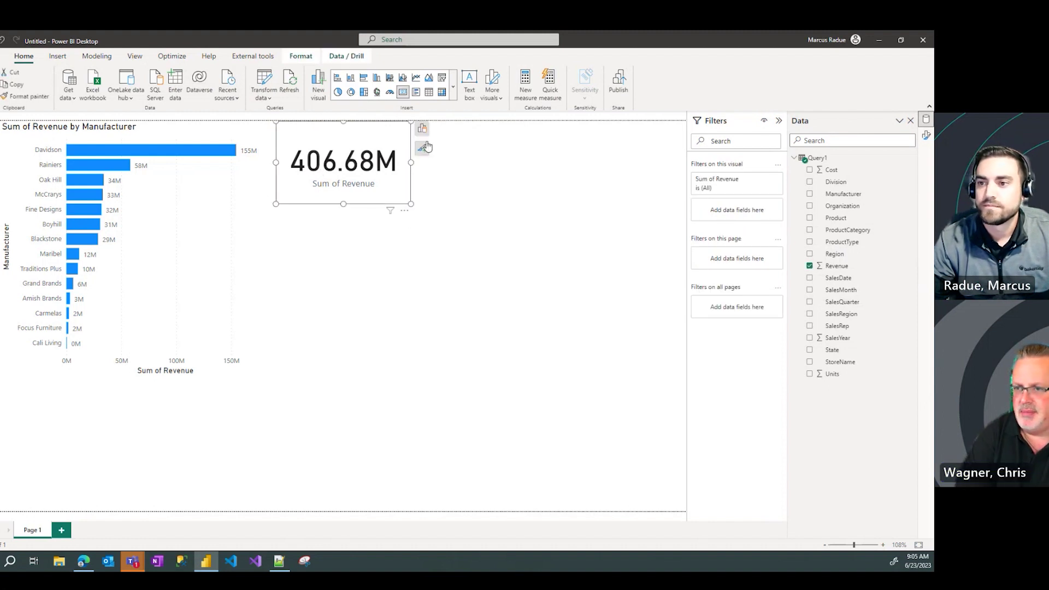
left_click(422, 130)
double_click(465, 205)
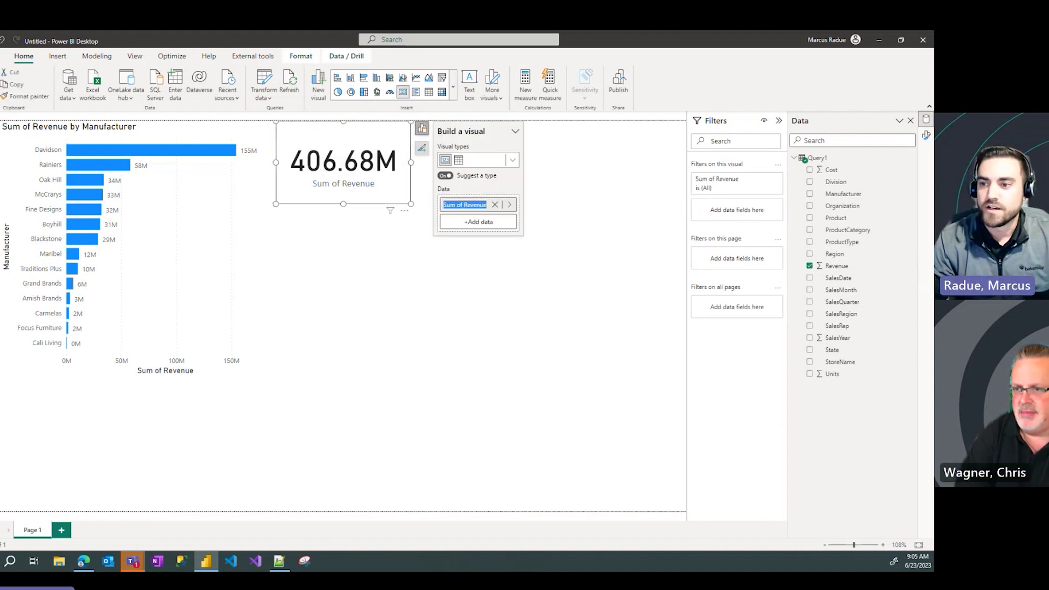
type("REve")
key("BackSpace")
key("BackSpace")
key("BackSpace")
type("evenue")
key("Return")
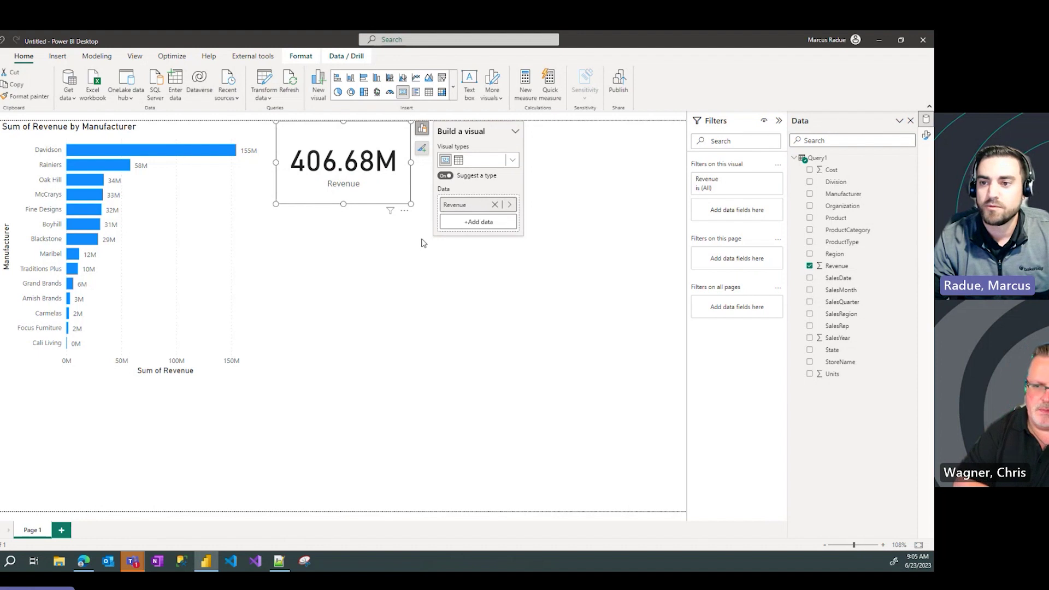
left_click(527, 186)
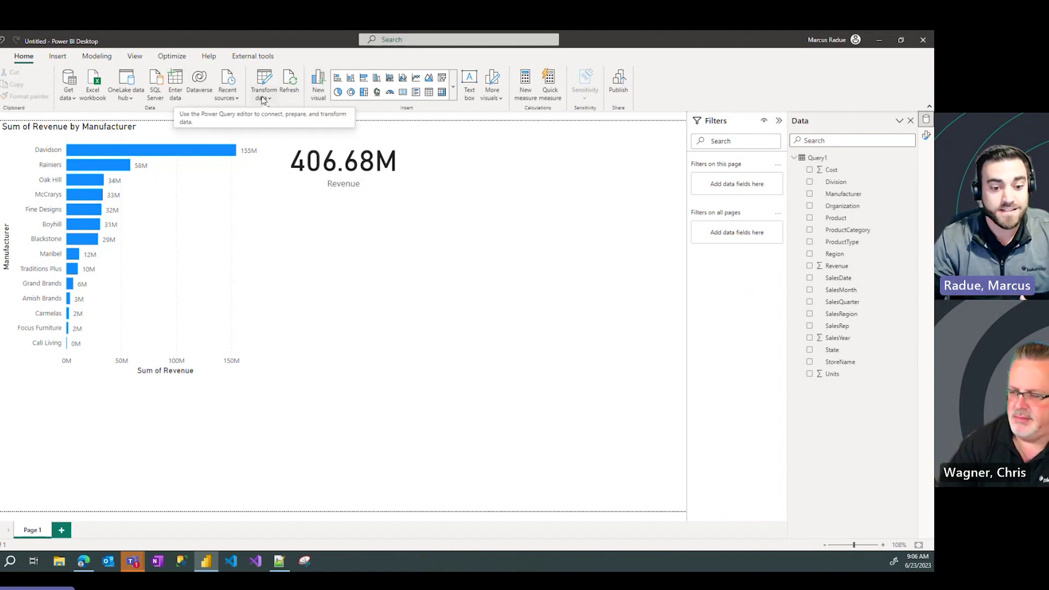
Step: Delete Query1 in the Power Query Editor and return to the report
left_click(264, 99)
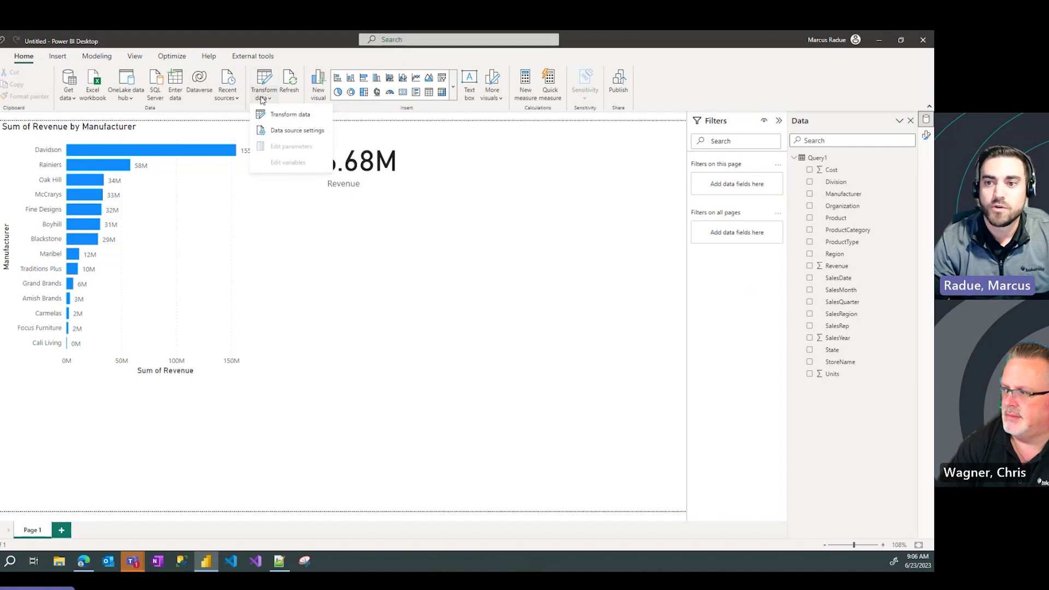
left_click(284, 118)
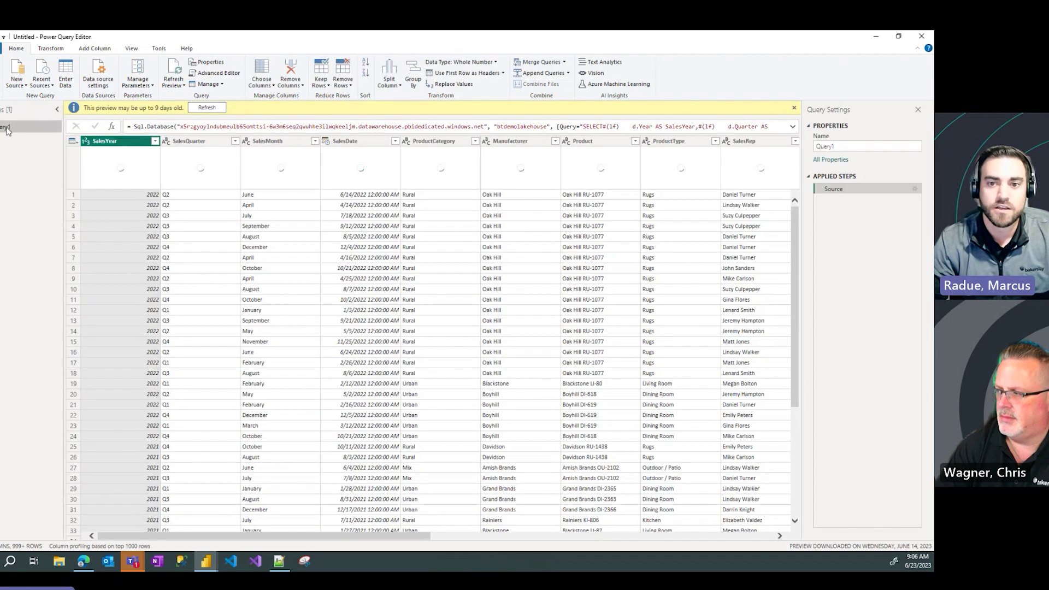
right_click(8, 127)
left_click(33, 160)
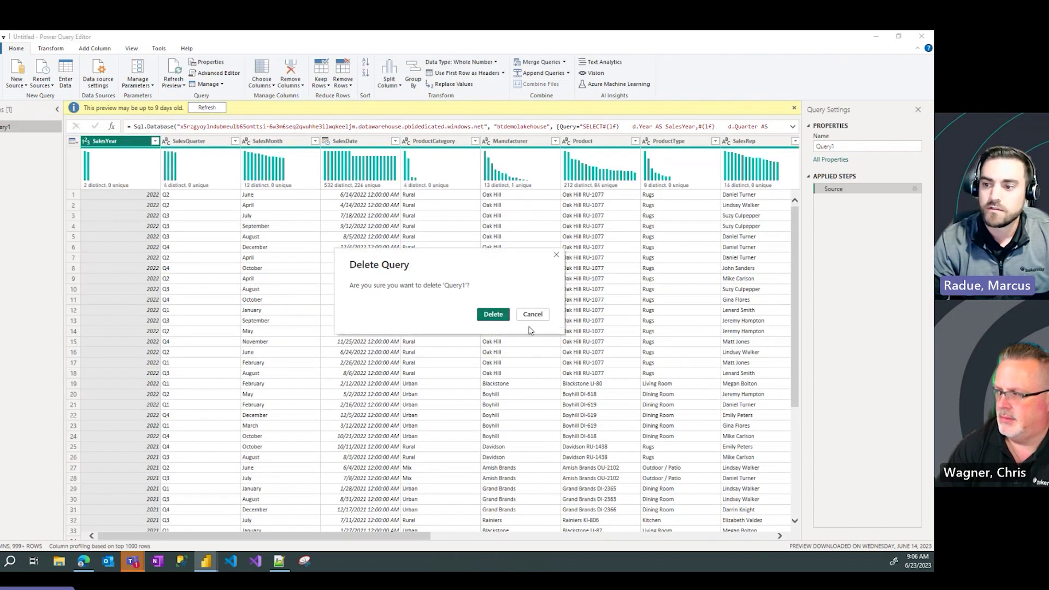
left_click(502, 319)
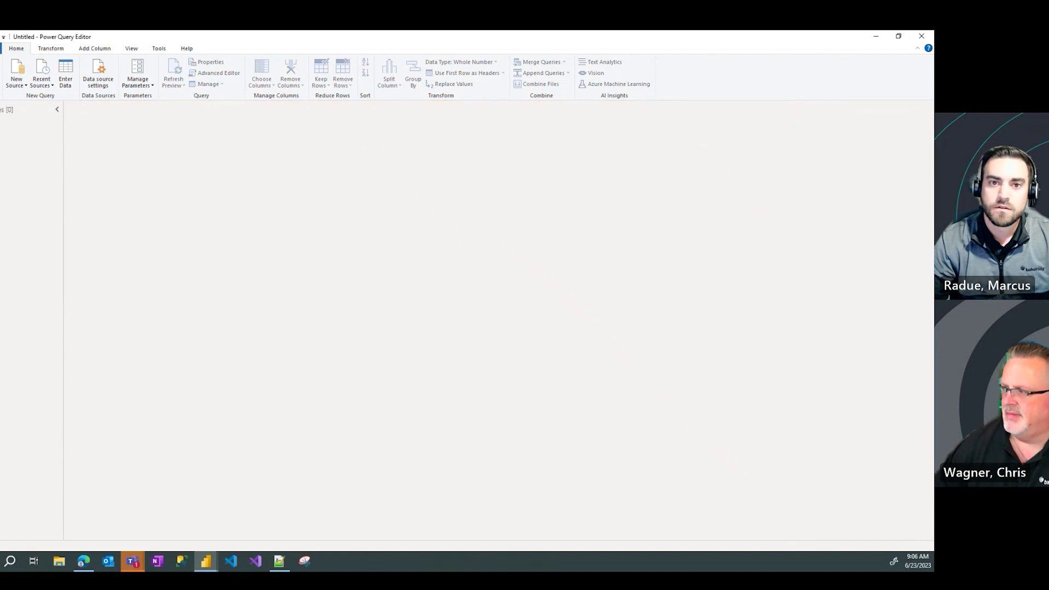
key("alt+Tab")
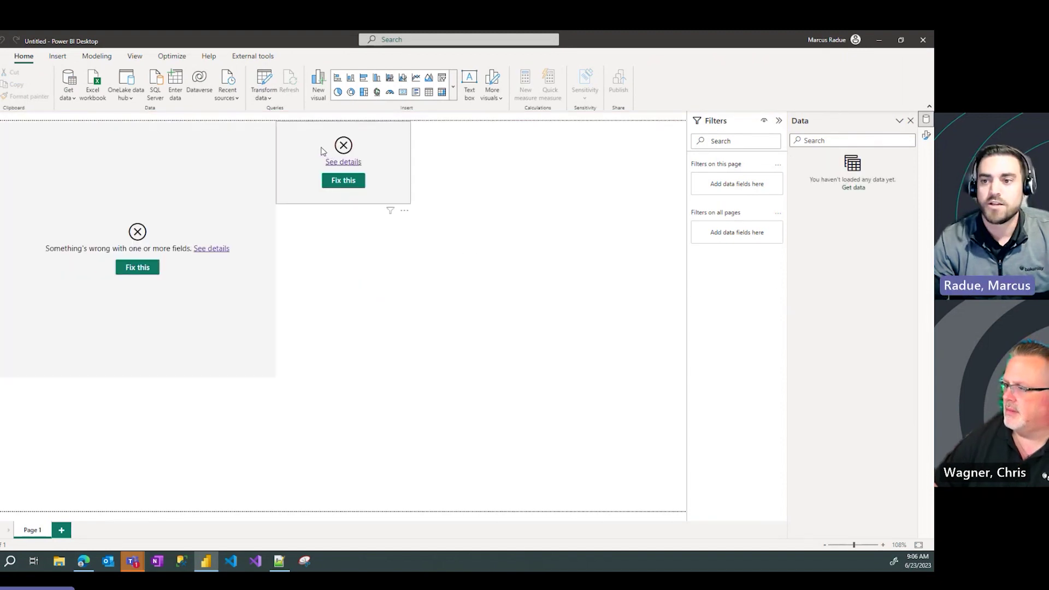
Step: Delete the broken card and bar chart visuals
left_click(321, 151)
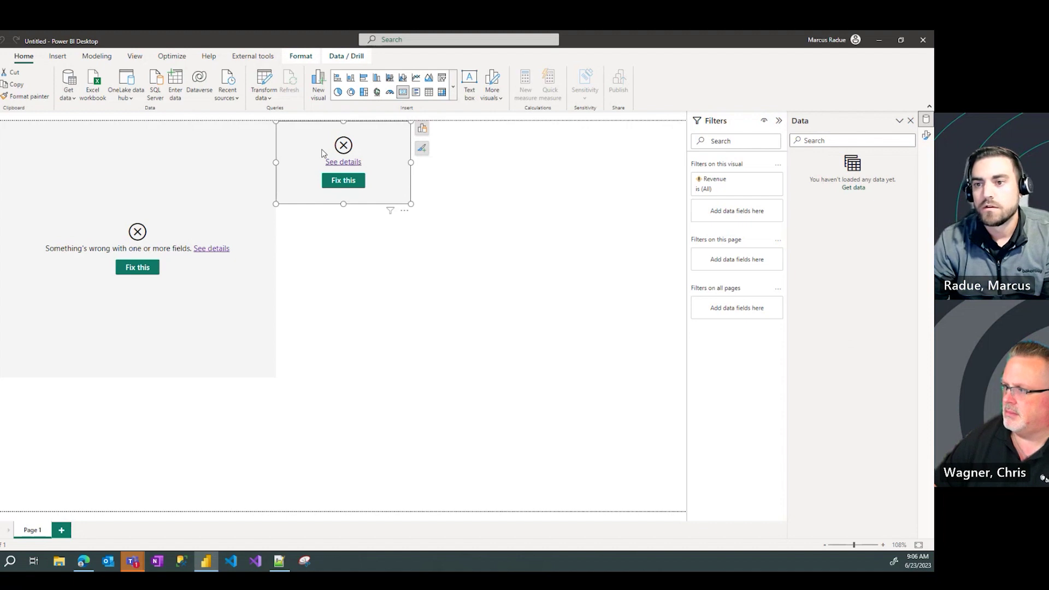
key("Delete")
left_click(188, 148)
key("Delete")
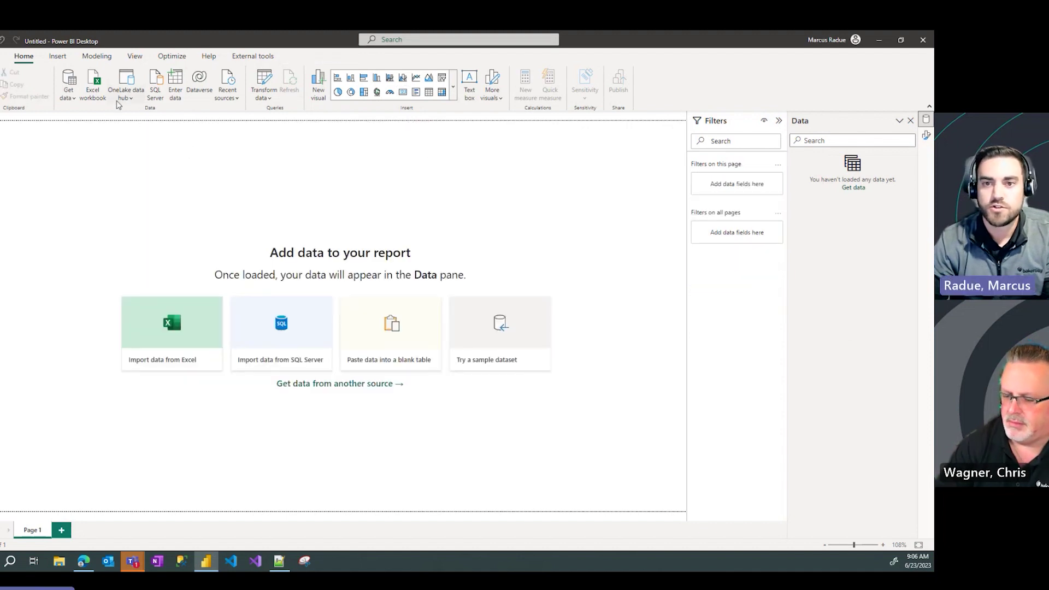
Step: Connect live to the btdemolakehouse lakehouse from the OneLake data hub
left_click(126, 92)
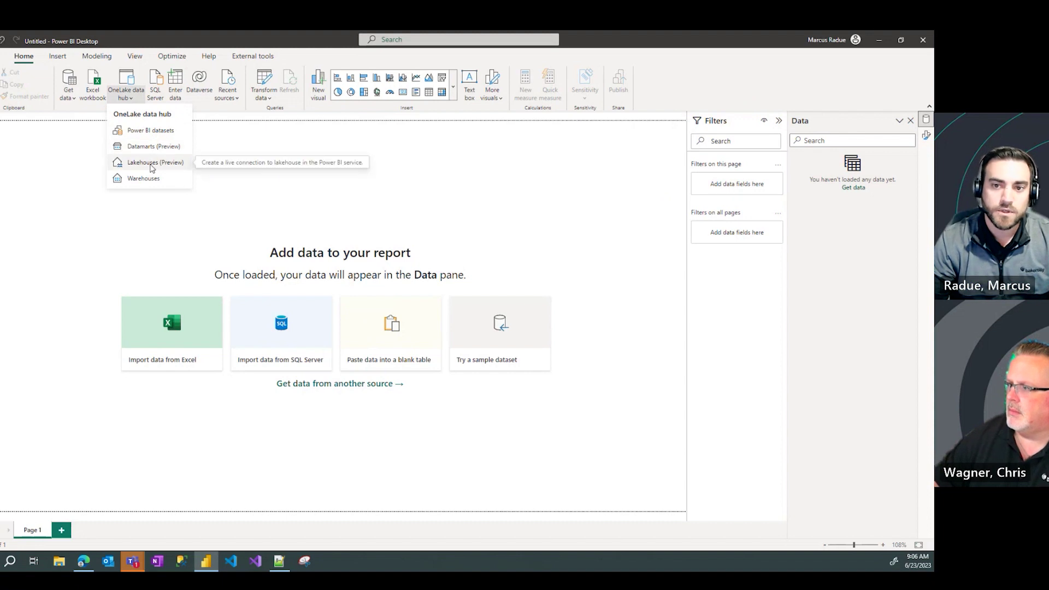
left_click(152, 163)
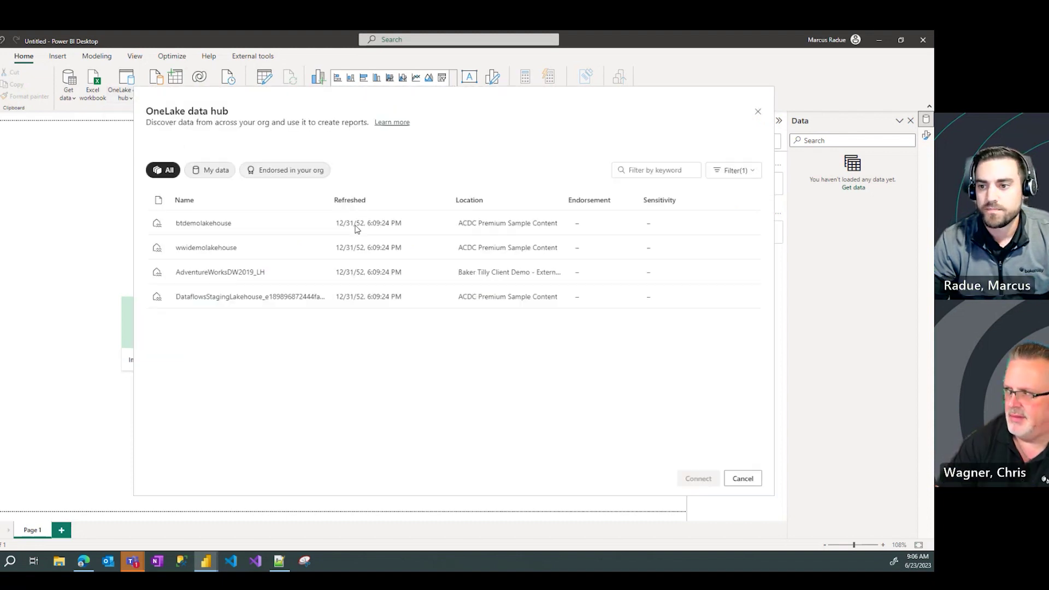
left_click(226, 229)
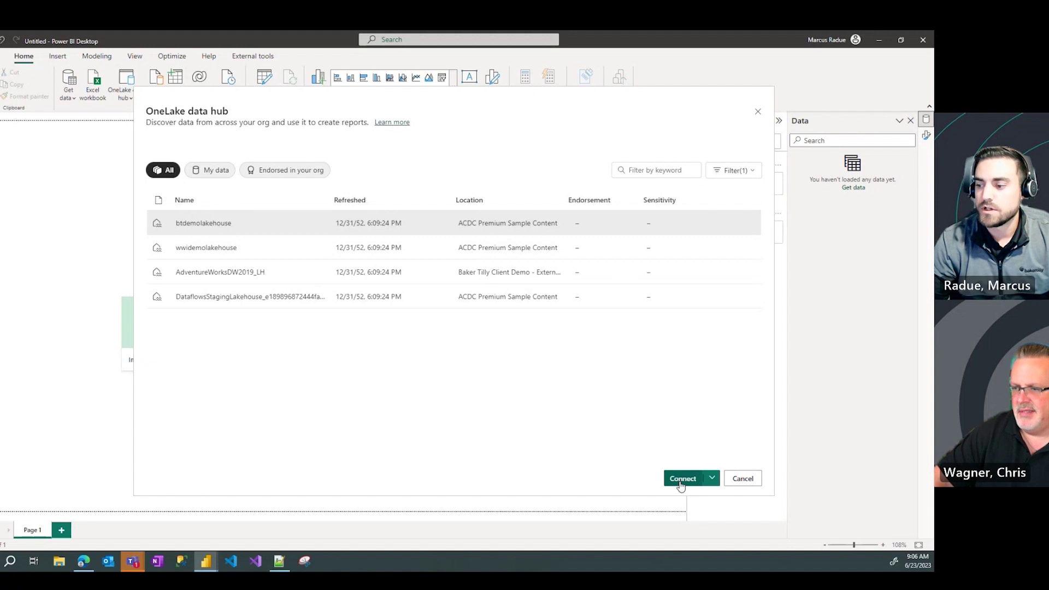
left_click(713, 479)
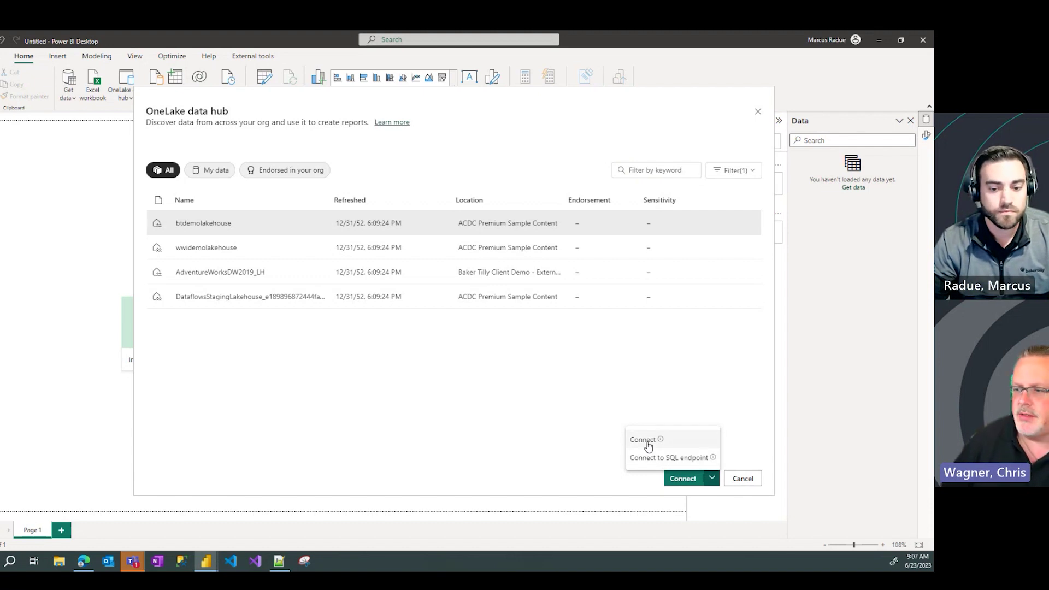
left_click(648, 443)
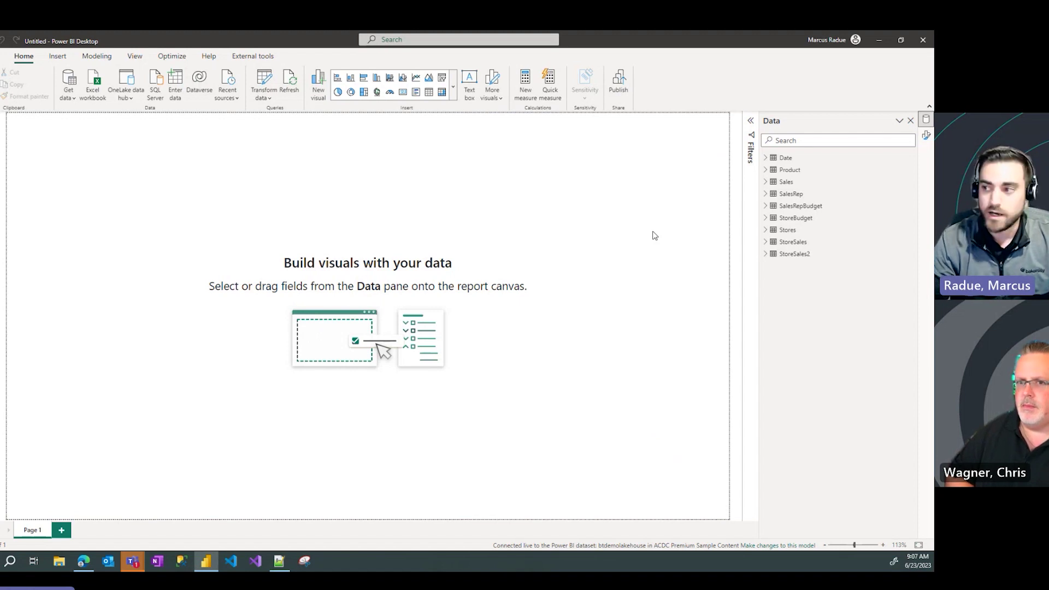
Step: Add a 483.33M Sum of Revenue card from the Sales table near the canvas centre
left_click(766, 183)
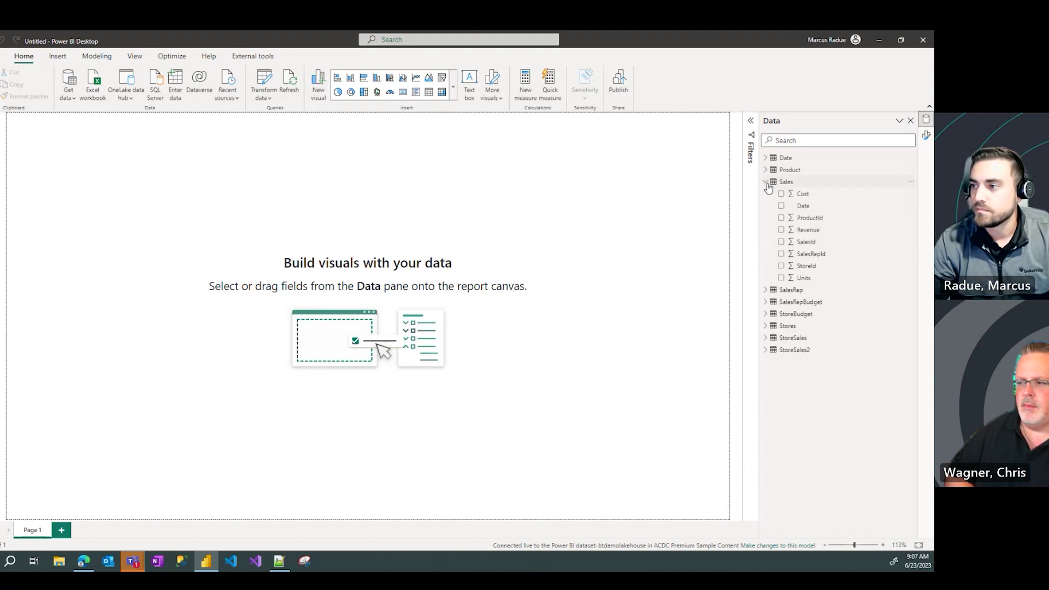
left_click(782, 230)
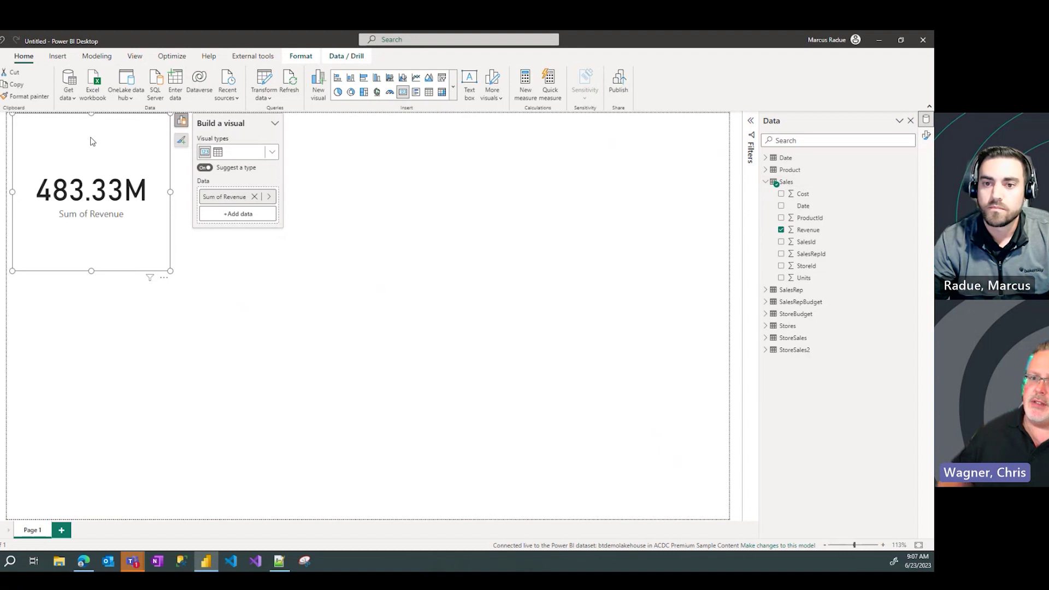
left_click_drag(89, 138, 215, 182)
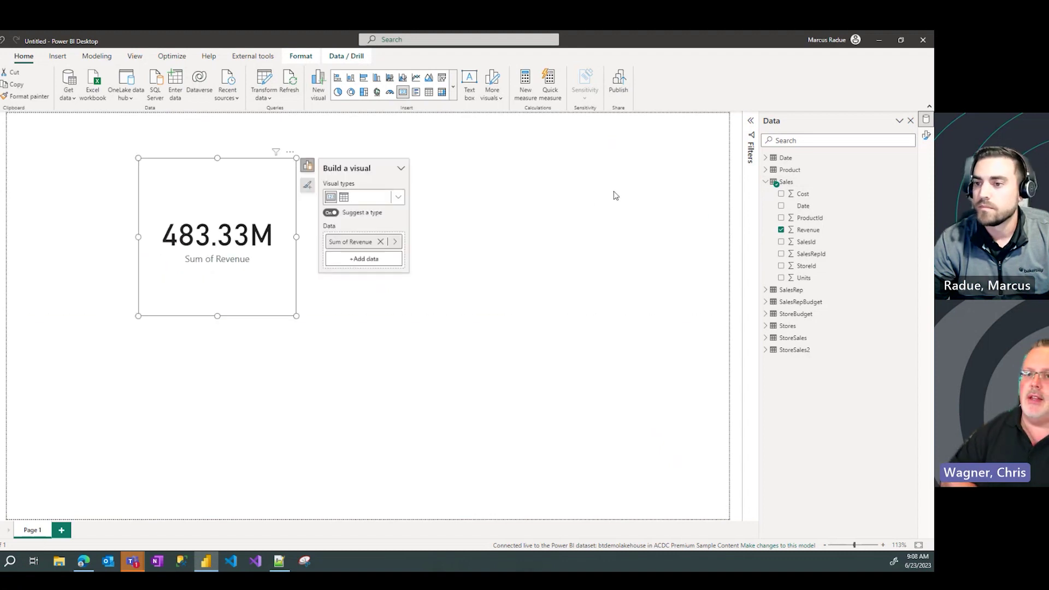
left_click(587, 205)
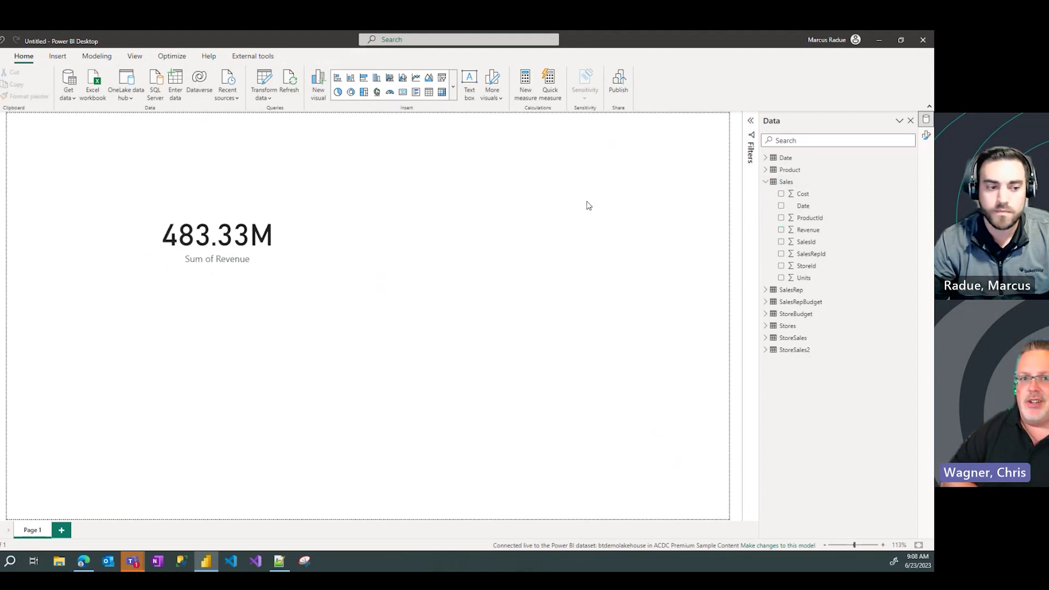
left_click(223, 214)
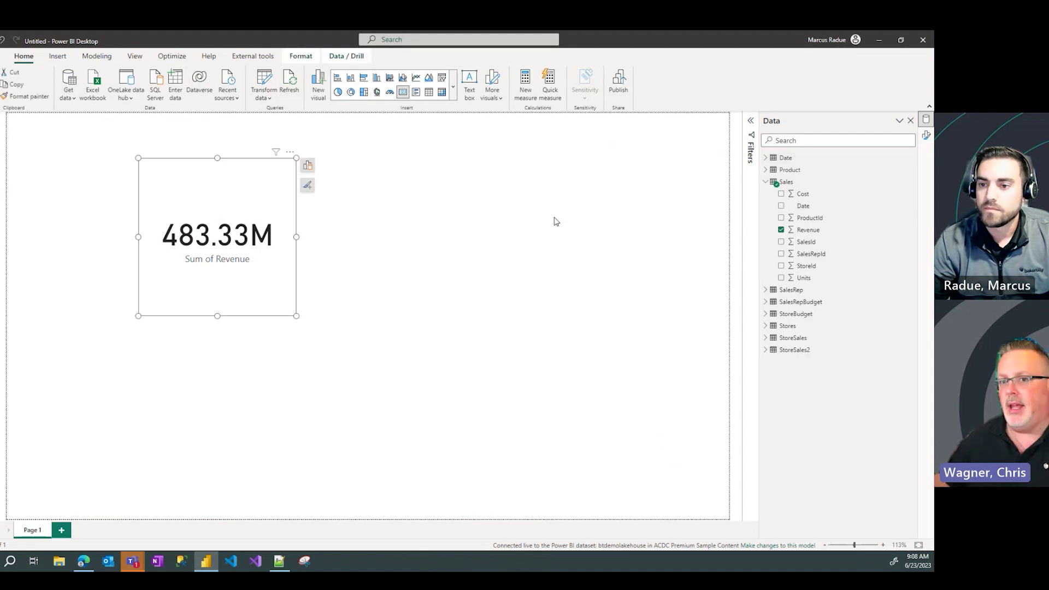
left_click(307, 165)
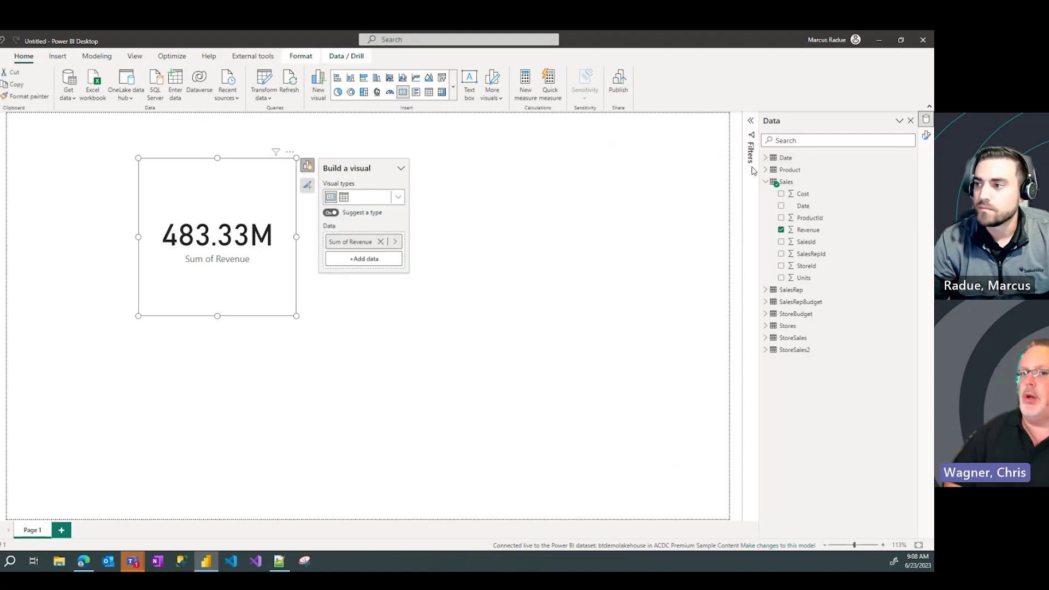
left_click(766, 158)
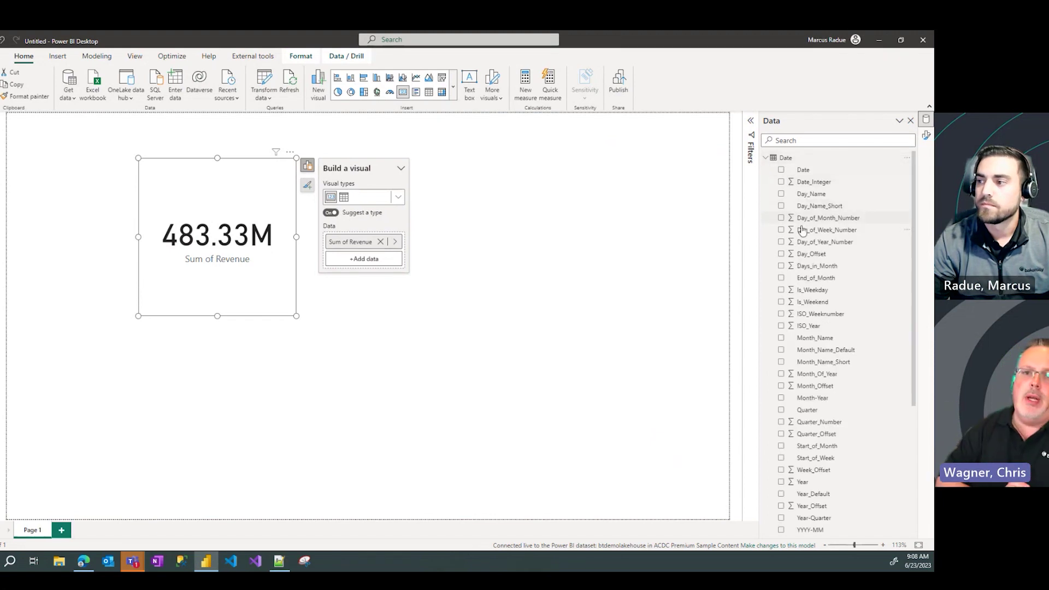